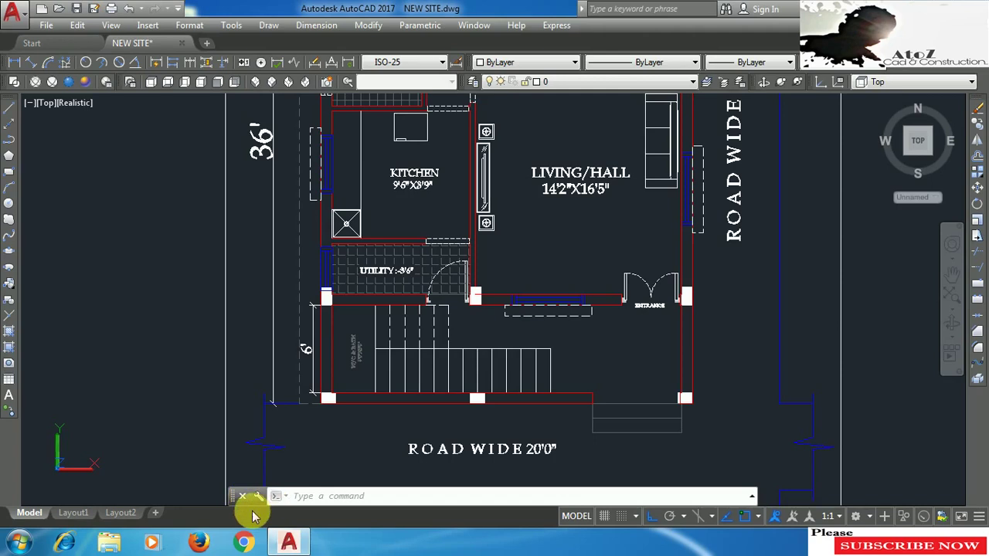
Step: Pan the ground floor plan down and to the right with Realtime Pan (P)
{"action": "type", "text": "p"}
{"action": "key", "text": "Return"}
{"action": "left_click_drag", "start_coordinate": [502, 310], "coordinate": [516, 357]}
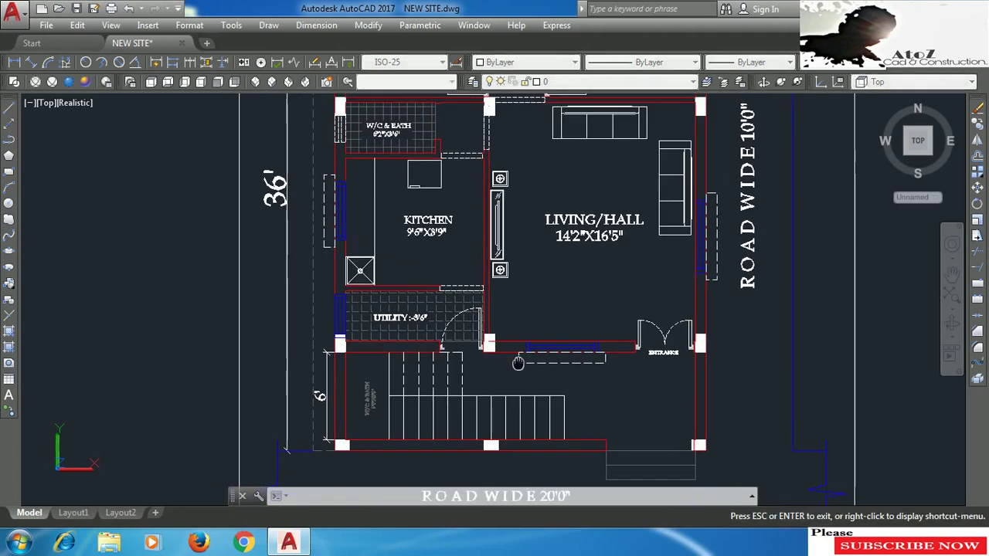
{"action": "key", "text": "Escape"}
{"action": "key", "text": "Return"}
{"action": "left_click_drag", "start_coordinate": [499, 425], "coordinate": [507, 438]}
{"action": "key", "text": "Escape"}
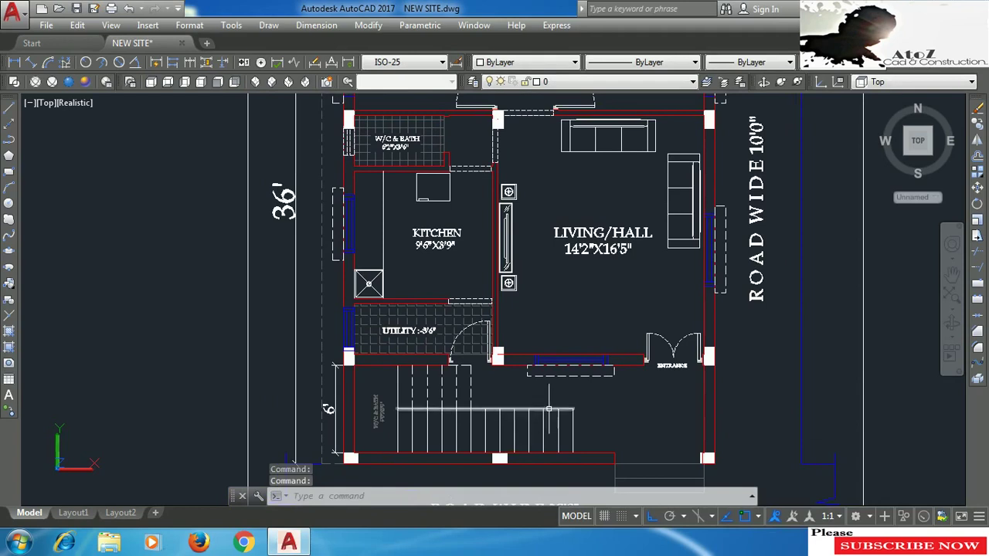
Step: Zoom in on the utility and stair area, then zoom back out to the full plan
{"action": "scroll", "coordinate": [553, 457], "scroll_direction": "up", "scroll_amount": 1}
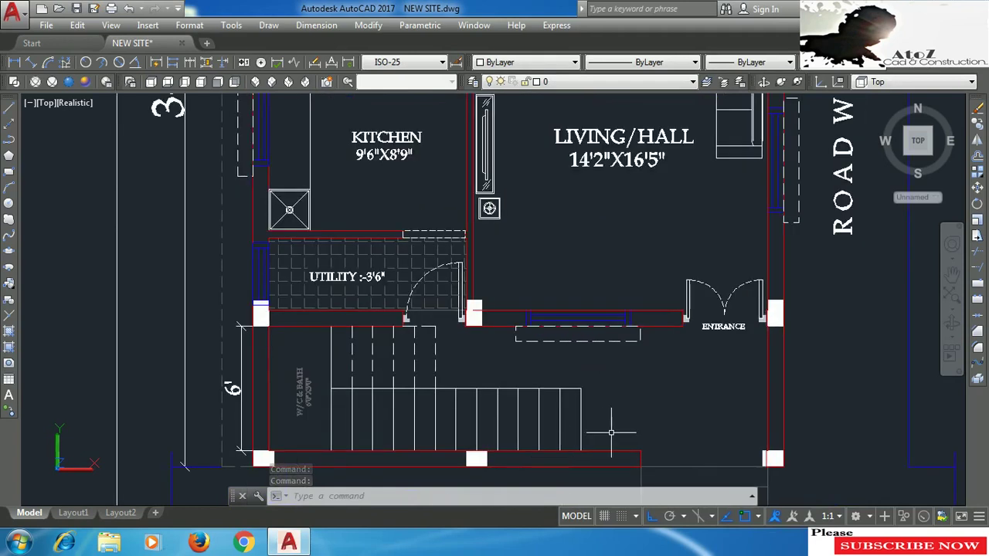
{"action": "middle_click_drag", "start_coordinate": [614, 408], "coordinate": [602, 400]}
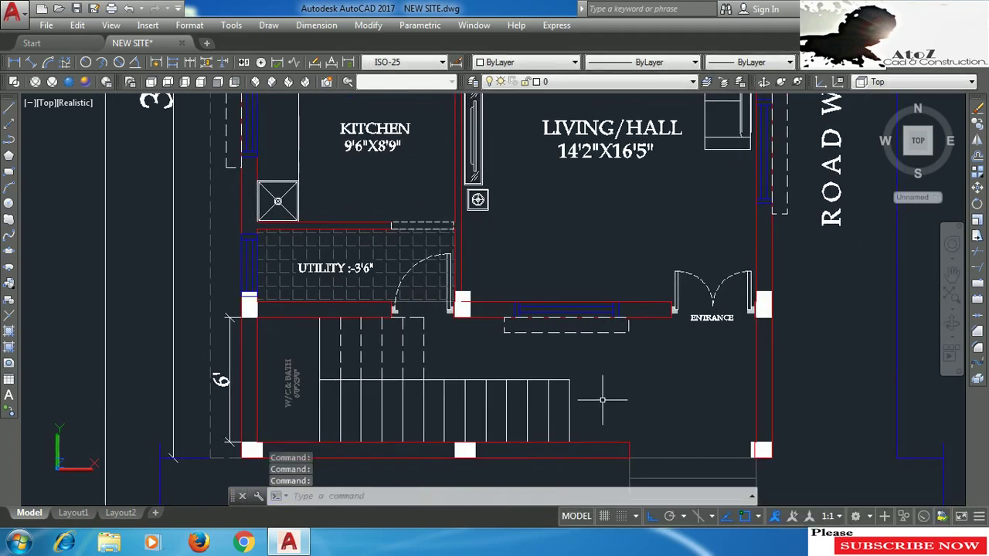
{"action": "scroll", "coordinate": [608, 400], "scroll_direction": "up", "scroll_amount": 1}
{"action": "middle_click_drag", "start_coordinate": [631, 400], "coordinate": [669, 391]}
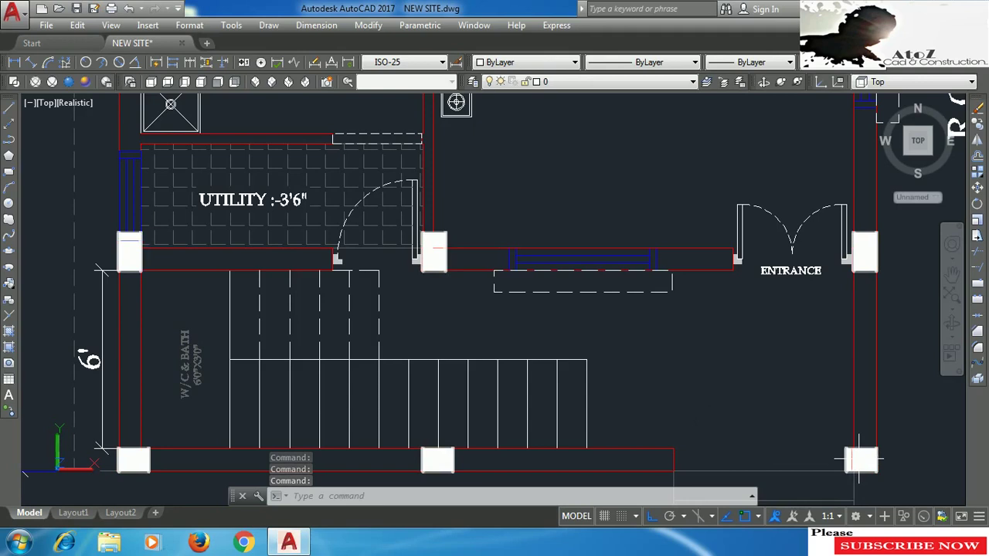
{"action": "left_click", "coordinate": [276, 463]}
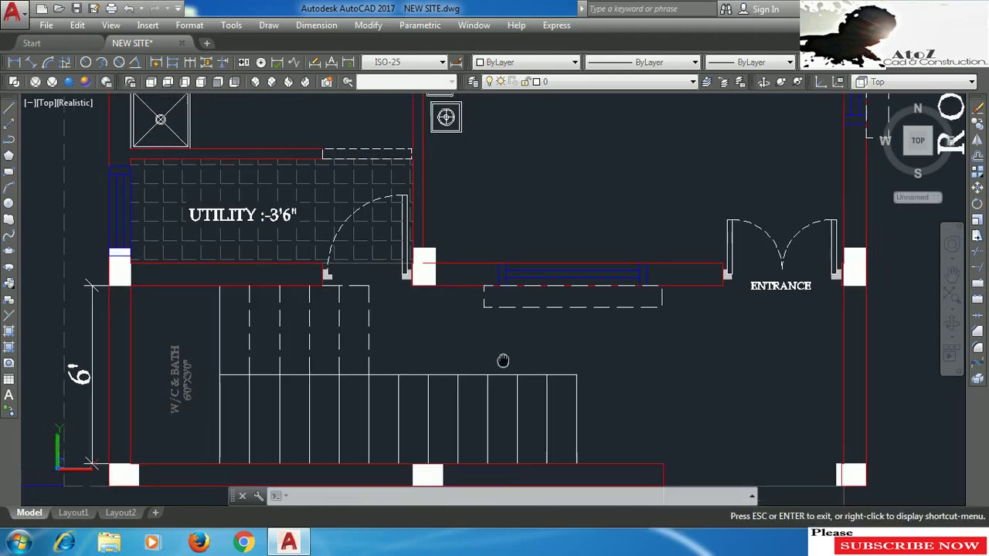
{"action": "scroll", "coordinate": [513, 342], "scroll_direction": "down", "scroll_amount": 4}
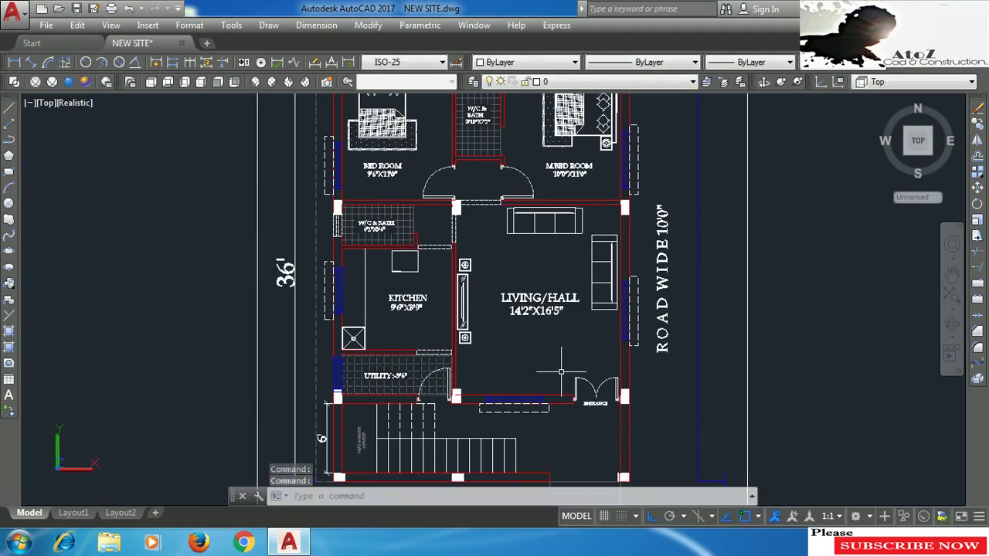
Step: Zoom in closely on the stair and entrance area
{"action": "middle_click_drag", "start_coordinate": [561, 367], "coordinate": [551, 374]}
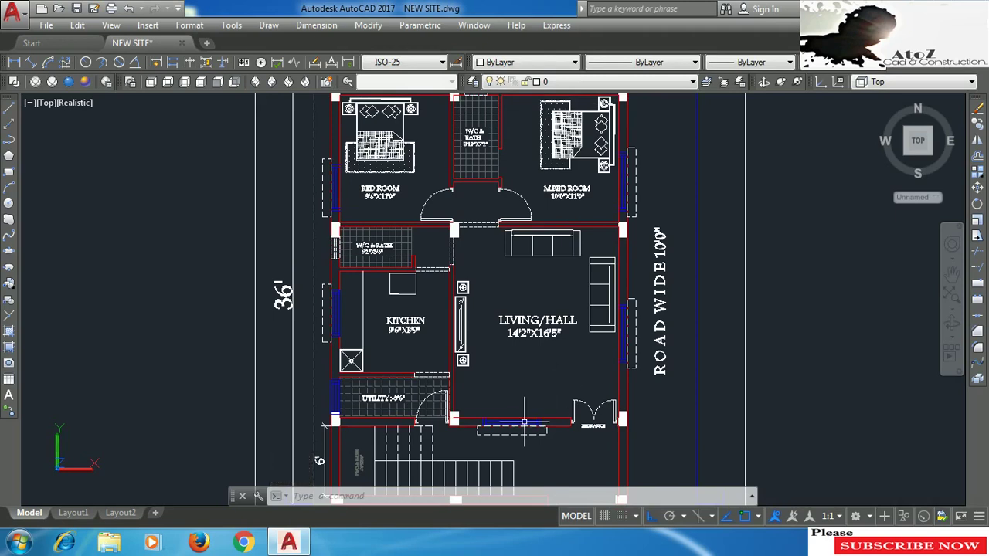
{"action": "scroll", "coordinate": [469, 439], "scroll_direction": "up", "scroll_amount": 2}
{"action": "middle_click_drag", "start_coordinate": [471, 413], "coordinate": [516, 325]}
{"action": "scroll", "coordinate": [516, 328], "scroll_direction": "up", "scroll_amount": 1}
{"action": "scroll", "coordinate": [514, 390], "scroll_direction": "up", "scroll_amount": 1}
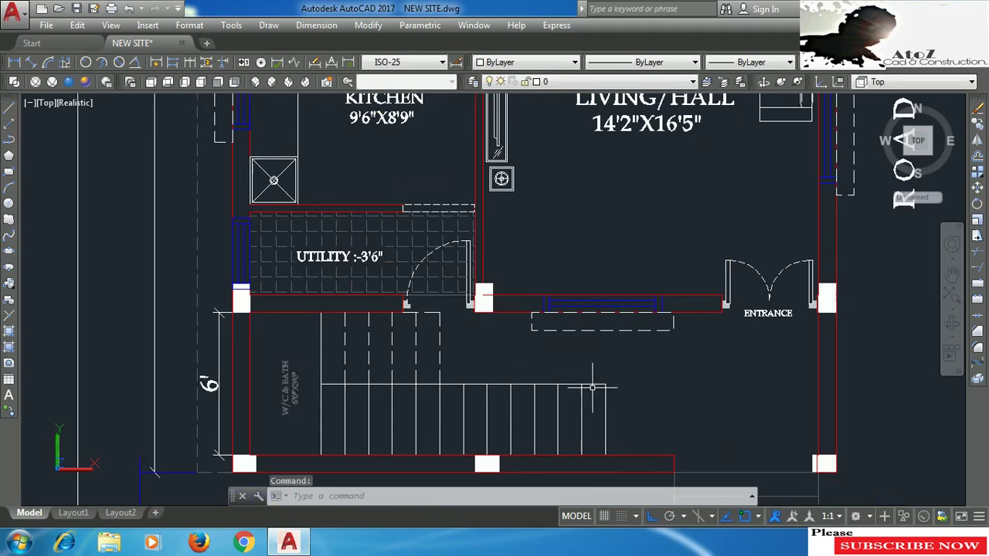
{"action": "left_click_drag", "start_coordinate": [581, 389], "coordinate": [561, 387]}
{"action": "key", "text": "Escape"}
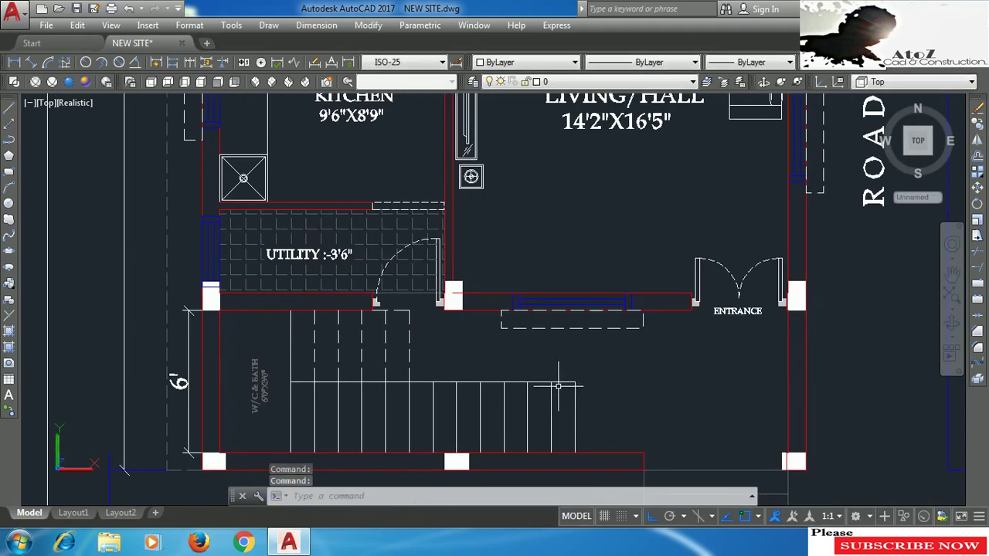
{"action": "scroll", "coordinate": [268, 425], "scroll_direction": "up", "scroll_amount": 1}
{"action": "scroll", "coordinate": [267, 423], "scroll_direction": "up", "scroll_amount": 1}
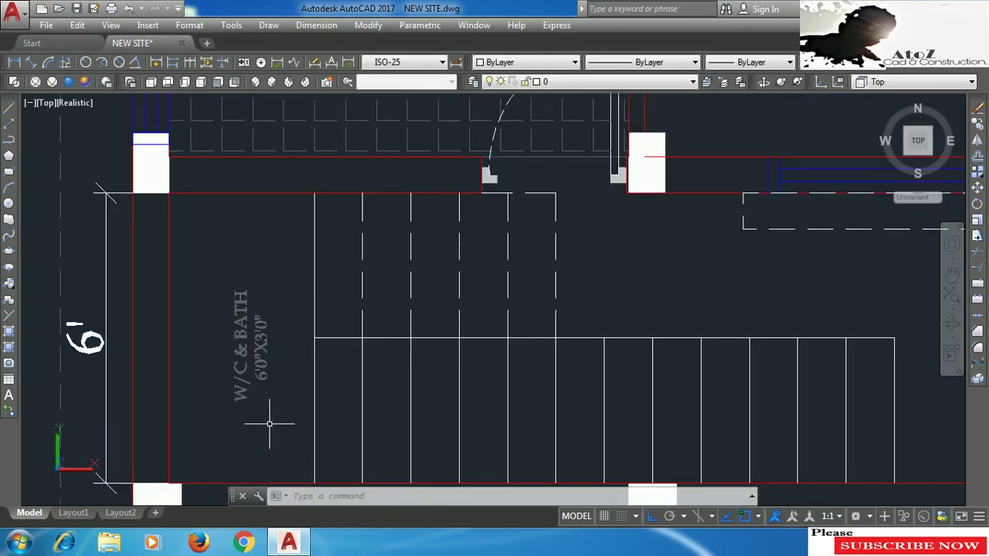
Step: Pan across the utility, living/hall and kitchen up to the 6'2"X3'6" W/C & BATH
{"action": "type", "text": "p"}
{"action": "key", "text": "Return"}
{"action": "left_click_drag", "start_coordinate": [704, 295], "coordinate": [582, 430]}
{"action": "key", "text": "Escape"}
{"action": "scroll", "coordinate": [582, 431], "scroll_direction": "down", "scroll_amount": 3}
{"action": "scroll", "coordinate": [503, 409], "scroll_direction": "up", "scroll_amount": 3}
{"action": "scroll", "coordinate": [451, 355], "scroll_direction": "up", "scroll_amount": 1}
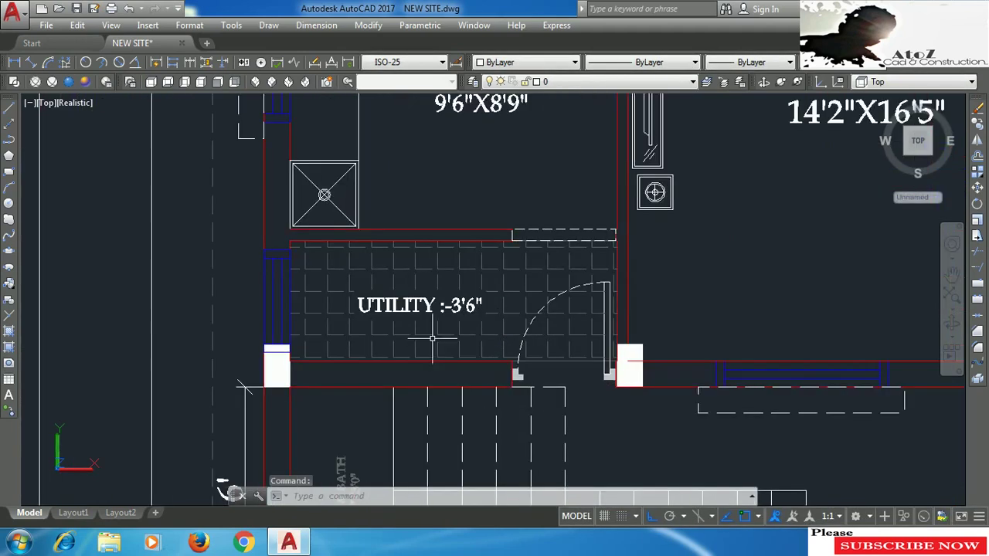
{"action": "mouse_move", "coordinate": [600, 309]}
{"action": "middle_mouse_down"}
{"action": "mouse_move", "coordinate": [600, 371]}
{"action": "mouse_move", "coordinate": [446, 451]}
{"action": "middle_mouse_up"}
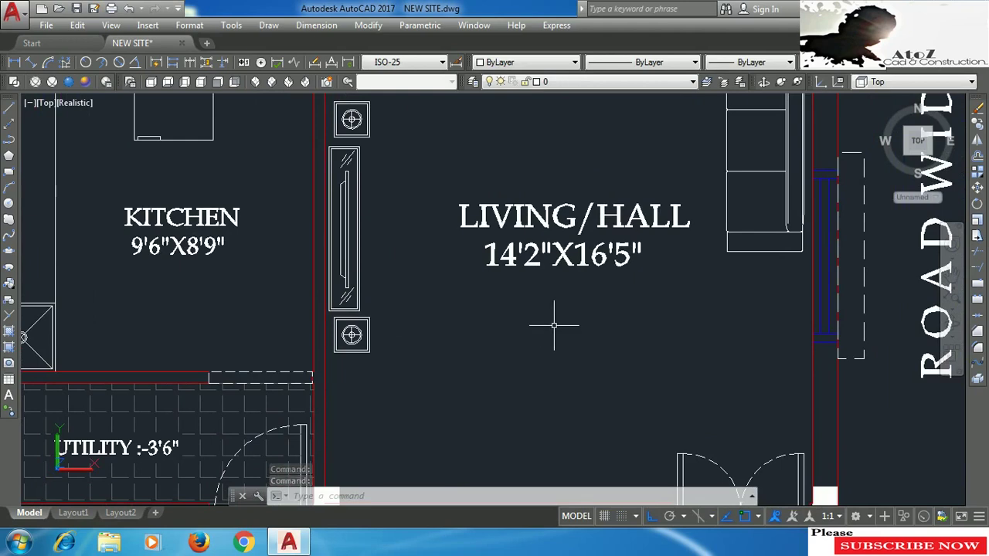
{"action": "middle_click_drag", "start_coordinate": [505, 325], "coordinate": [603, 362]}
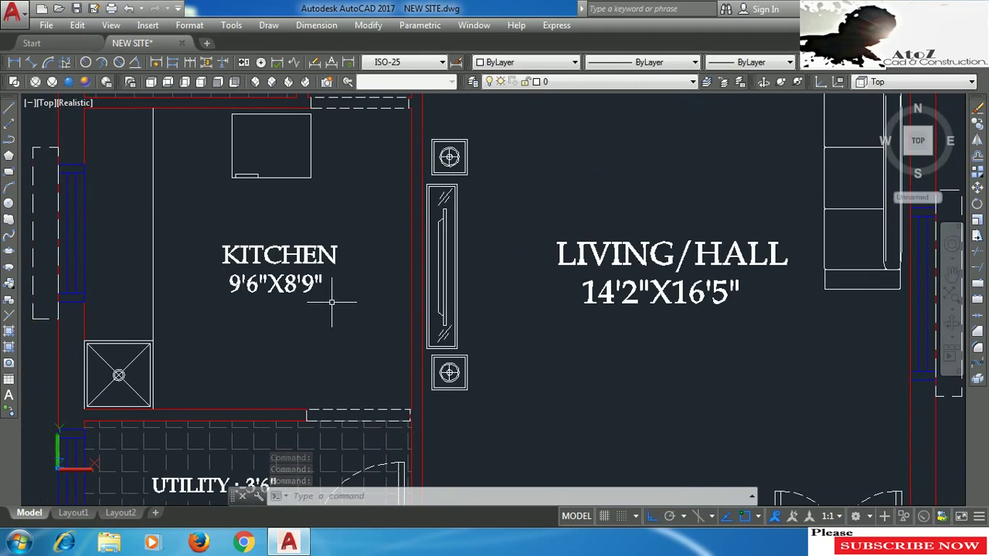
{"action": "middle_click_drag", "start_coordinate": [514, 198], "coordinate": [517, 401]}
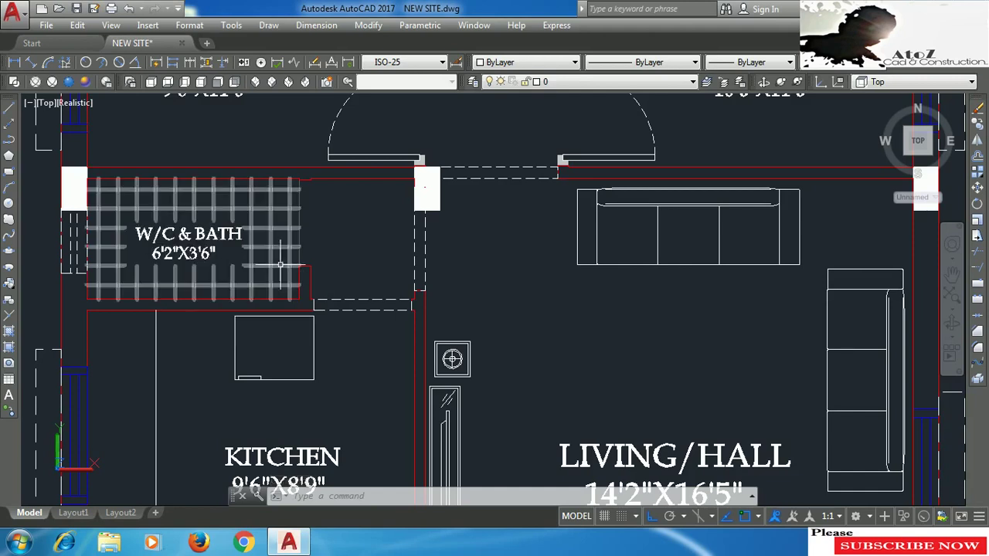
Step: Zoom onto the bedroom, master bedroom and the 3'10"X7'2" W/C & BATH between them
{"action": "scroll", "coordinate": [290, 290], "scroll_direction": "down", "scroll_amount": 2}
{"action": "scroll", "coordinate": [566, 135], "scroll_direction": "up", "scroll_amount": 2}
{"action": "middle_click_drag", "start_coordinate": [565, 193], "coordinate": [564, 254]}
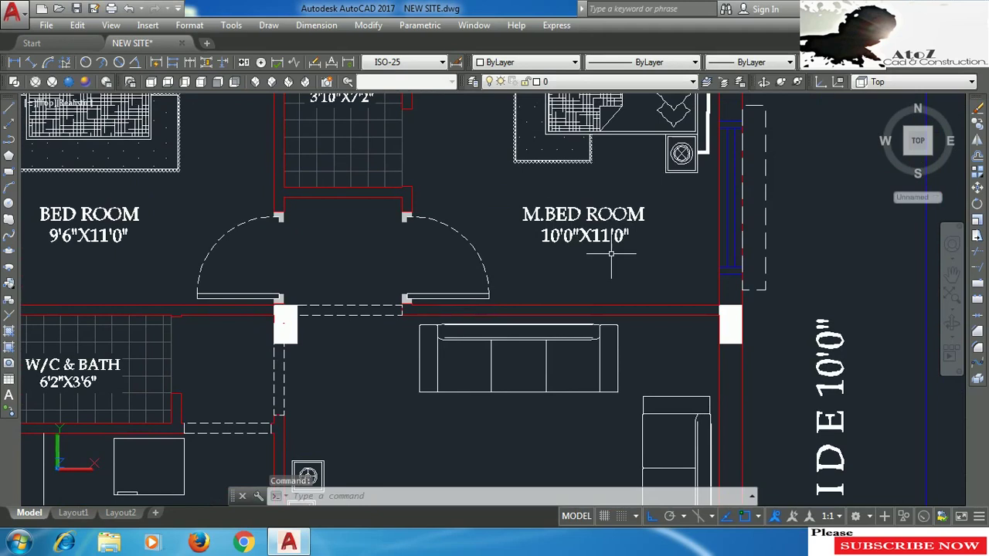
{"action": "scroll", "coordinate": [320, 261], "scroll_direction": "down", "scroll_amount": 2}
{"action": "scroll", "coordinate": [351, 296], "scroll_direction": "down", "scroll_amount": 2}
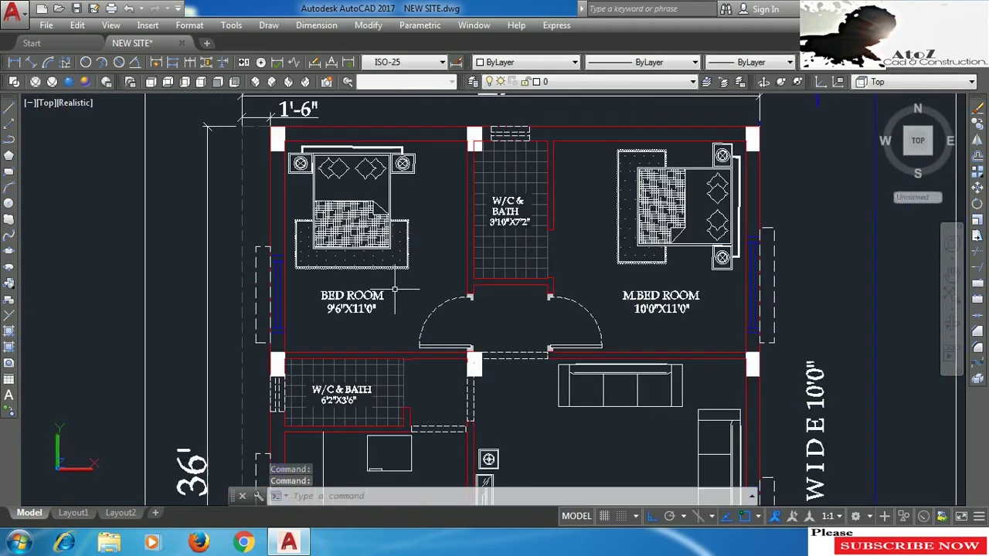
{"action": "scroll", "coordinate": [353, 305], "scroll_direction": "up", "scroll_amount": 2}
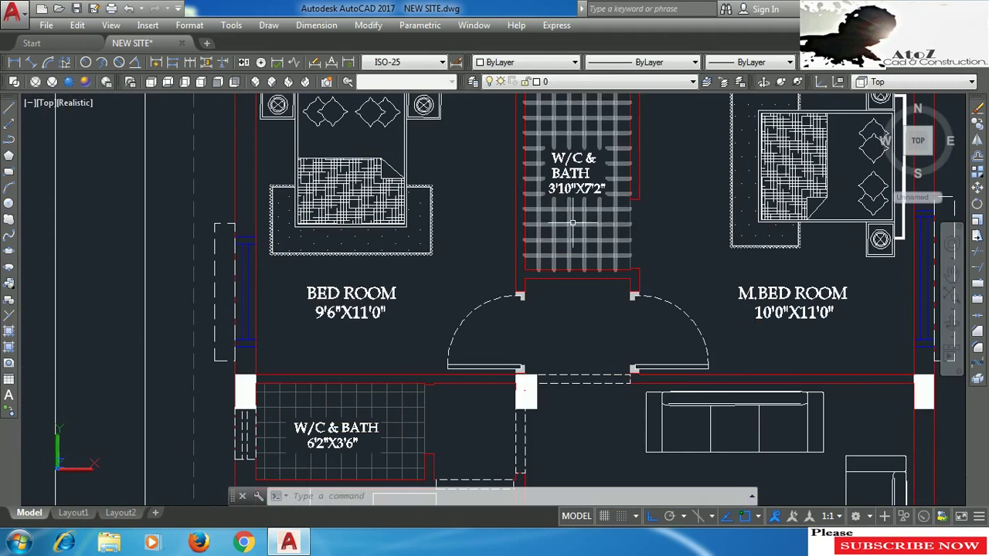
Step: Zoom out to the whole ground floor plan showing its 36' dimension
{"action": "scroll", "coordinate": [553, 177], "scroll_direction": "down", "scroll_amount": 4}
{"action": "scroll", "coordinate": [630, 202], "scroll_direction": "up", "scroll_amount": 1}
{"action": "scroll", "coordinate": [610, 224], "scroll_direction": "down", "scroll_amount": 2}
{"action": "scroll", "coordinate": [607, 287], "scroll_direction": "down", "scroll_amount": 1}
{"action": "middle_click_drag", "start_coordinate": [566, 261], "coordinate": [558, 236]}
{"action": "left_click_drag", "start_coordinate": [558, 235], "coordinate": [555, 244]}
{"action": "key", "text": "Escape"}
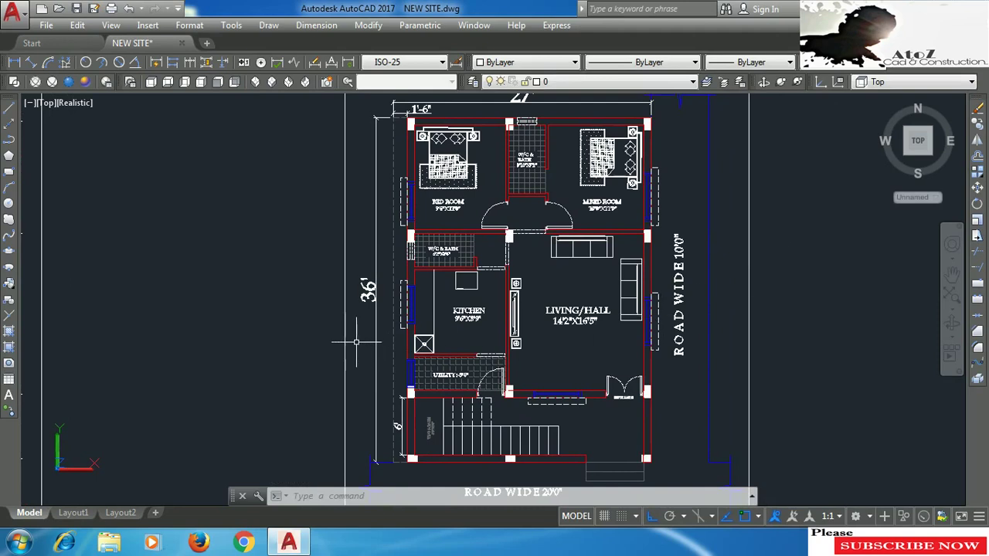
Step: Pan left to the footing center-line plan and center the six-footing grid
{"action": "middle_click_drag", "start_coordinate": [359, 341], "coordinate": [910, 365]}
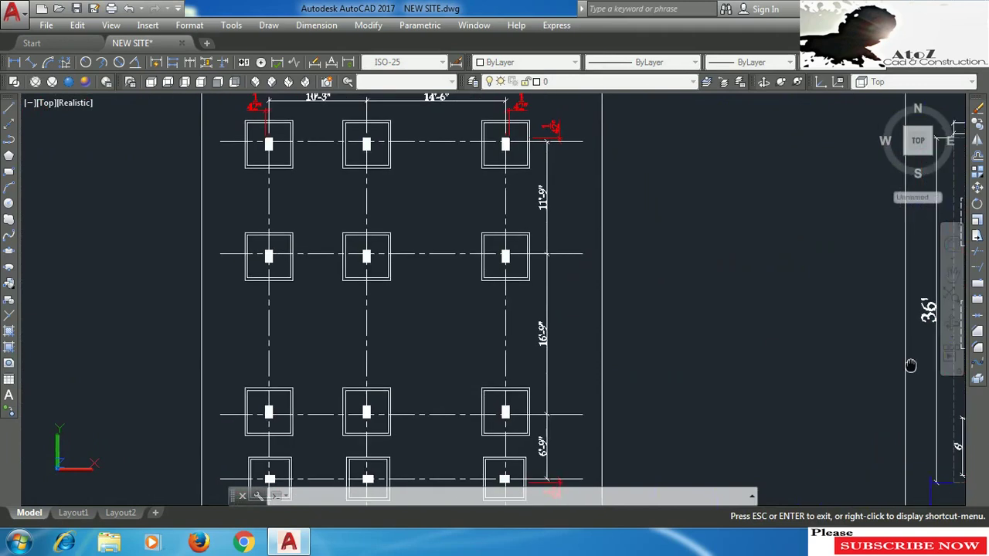
{"action": "left_click_drag", "start_coordinate": [910, 365], "coordinate": [939, 369]}
{"action": "key", "text": "Escape"}
{"action": "scroll", "coordinate": [706, 280], "scroll_direction": "down", "scroll_amount": 3}
{"action": "middle_click_drag", "start_coordinate": [706, 280], "coordinate": [645, 287]}
{"action": "scroll", "coordinate": [617, 286], "scroll_direction": "up", "scroll_amount": 2}
{"action": "scroll", "coordinate": [617, 286], "scroll_direction": "up", "scroll_amount": 2}
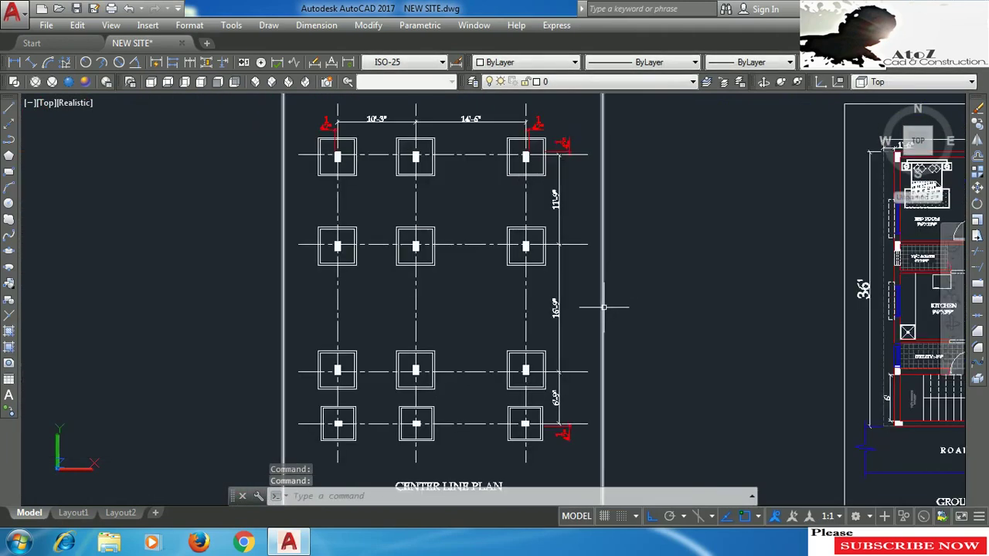
{"action": "left_click_drag", "start_coordinate": [459, 439], "coordinate": [465, 452]}
{"action": "key", "text": "Escape"}
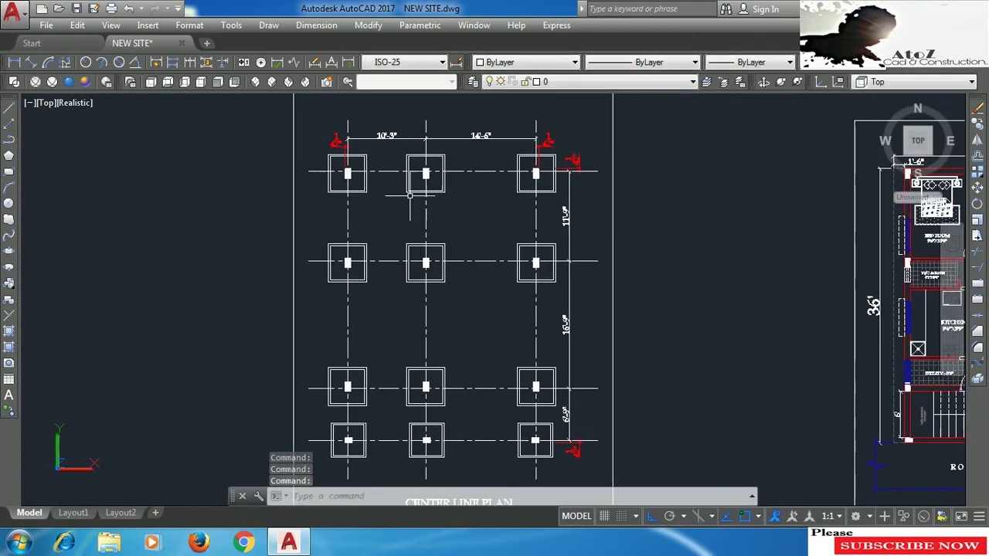
Step: Zoom onto the top row of footings with the 10'-3" and 14'-6" spacings
{"action": "scroll", "coordinate": [387, 147], "scroll_direction": "up", "scroll_amount": 2}
{"action": "scroll", "coordinate": [389, 151], "scroll_direction": "up", "scroll_amount": 2}
{"action": "middle_click_drag", "start_coordinate": [390, 151], "coordinate": [349, 219]}
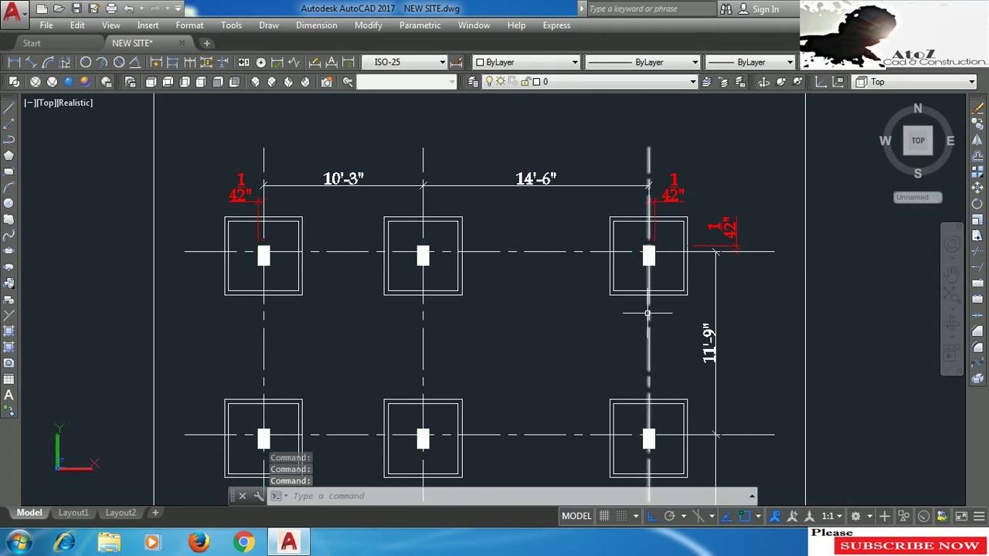
{"action": "middle_click_drag", "start_coordinate": [534, 340], "coordinate": [522, 288]}
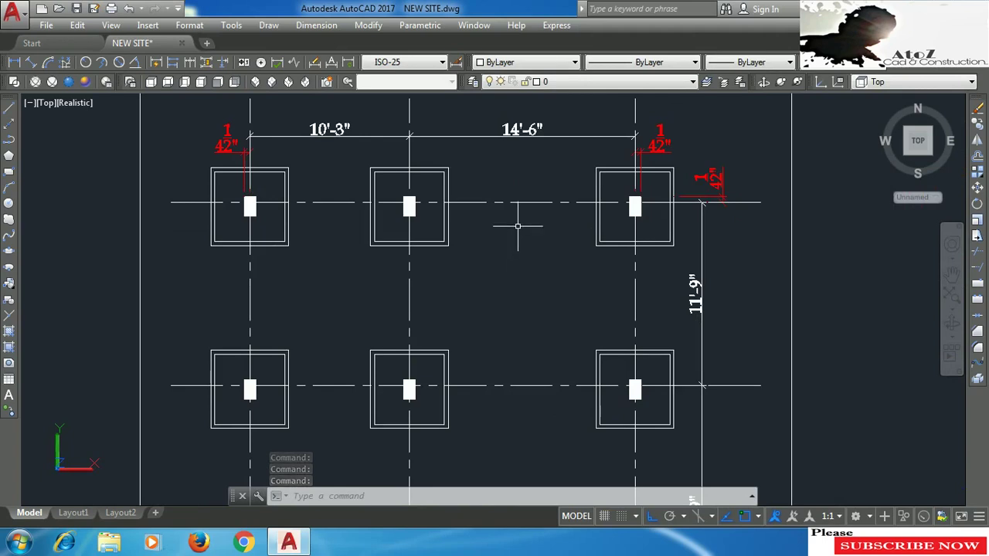
{"action": "middle_click_drag", "start_coordinate": [516, 236], "coordinate": [508, 258]}
{"action": "scroll", "coordinate": [625, 224], "scroll_direction": "up", "scroll_amount": 2}
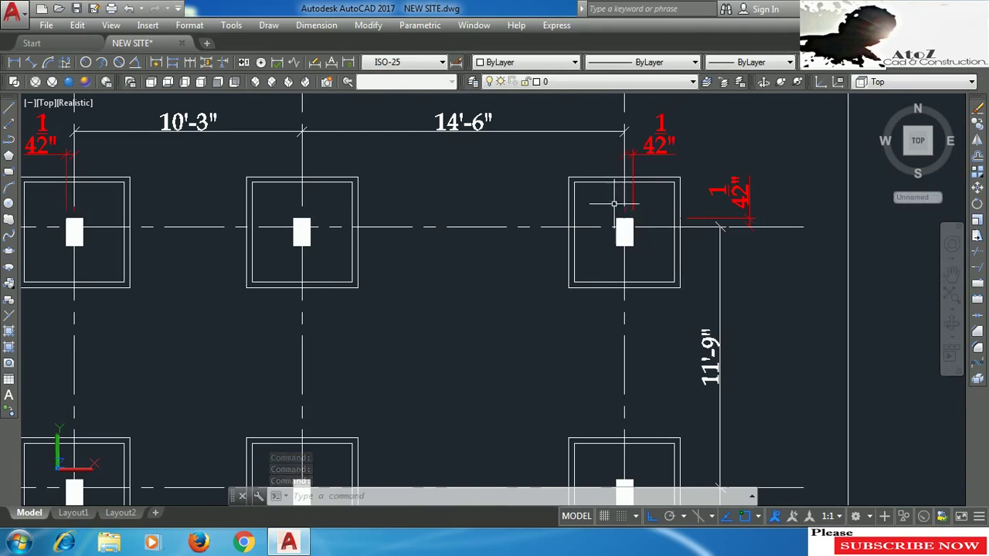
Step: Zoom into the top-right footing's column and its 1 / 42" offsets, then pan to the top-left footing
{"action": "scroll", "coordinate": [651, 149], "scroll_direction": "up", "scroll_amount": 1}
{"action": "scroll", "coordinate": [764, 228], "scroll_direction": "up", "scroll_amount": 2}
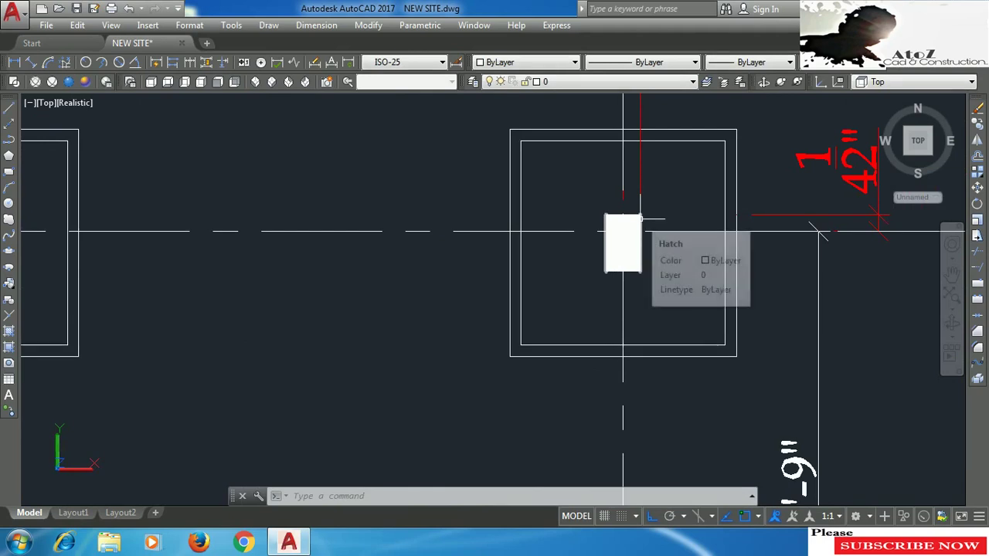
{"action": "scroll", "coordinate": [638, 230], "scroll_direction": "down", "scroll_amount": 2}
{"action": "scroll", "coordinate": [638, 228], "scroll_direction": "up", "scroll_amount": 3}
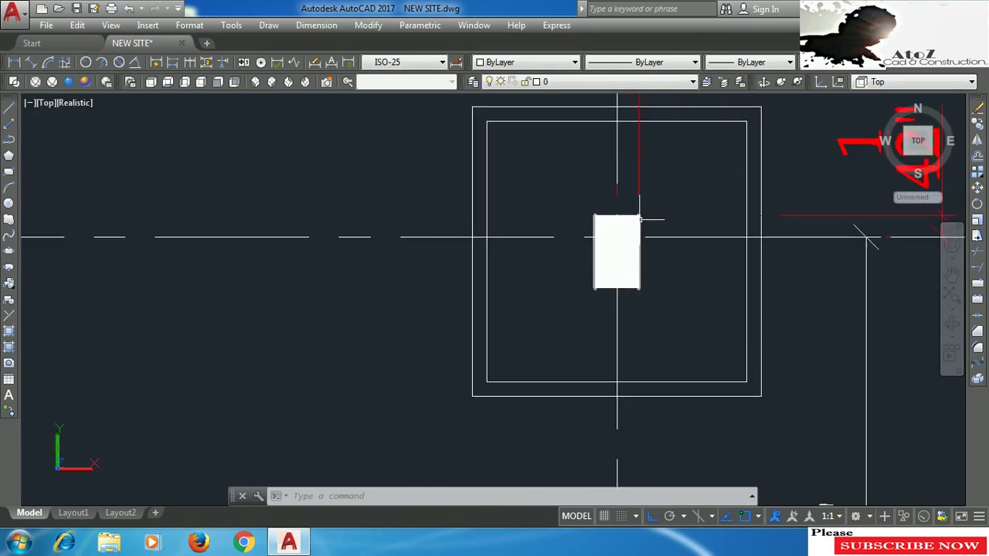
{"action": "scroll", "coordinate": [640, 220], "scroll_direction": "down", "scroll_amount": 4}
{"action": "scroll", "coordinate": [641, 205], "scroll_direction": "up", "scroll_amount": 2}
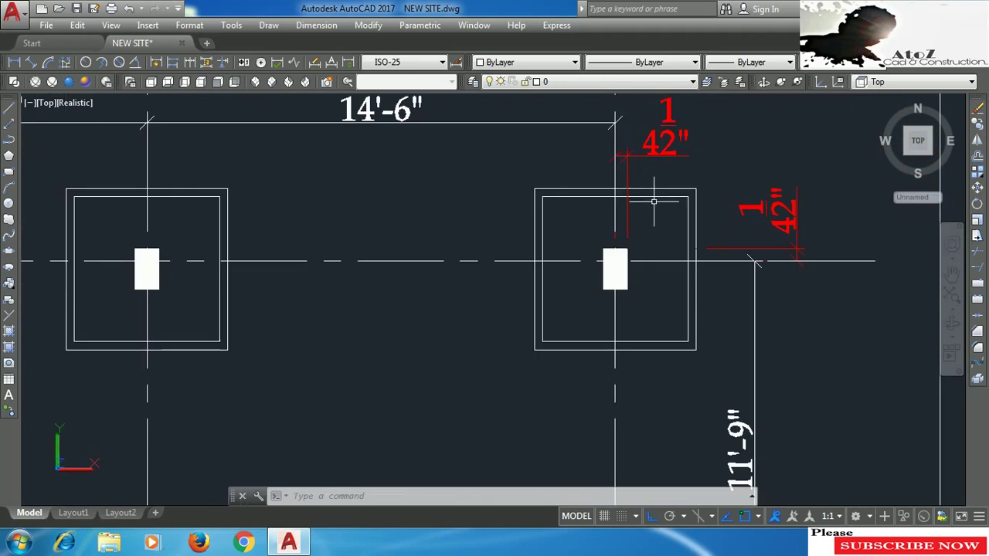
{"action": "middle_click_drag", "start_coordinate": [655, 218], "coordinate": [663, 252]}
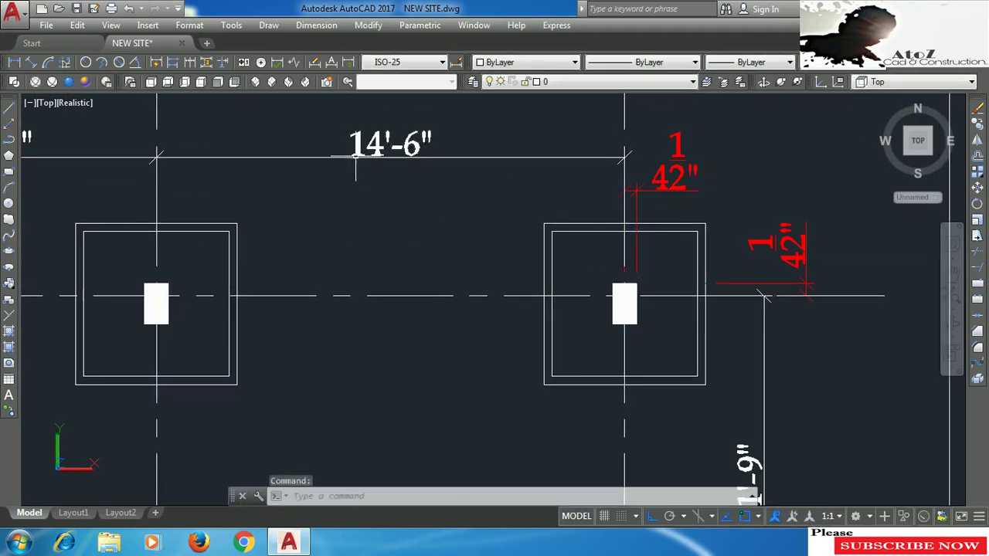
{"action": "mouse_move", "coordinate": [369, 177]}
{"action": "middle_mouse_down"}
{"action": "mouse_move", "coordinate": [757, 253]}
{"action": "mouse_move", "coordinate": [768, 233]}
{"action": "middle_mouse_up"}
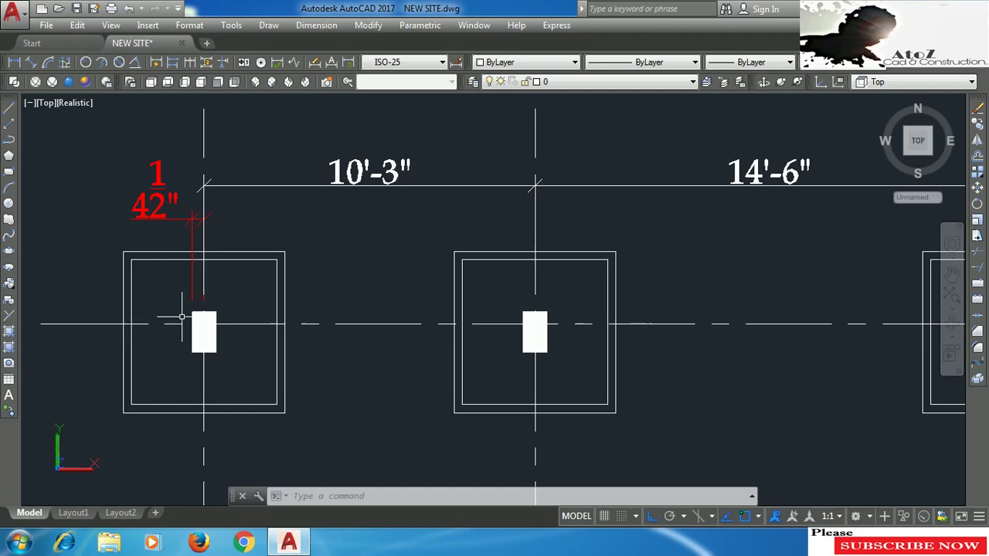
Step: Zoom out and center the full footing grid beside the bedroom and W/C & BATH of the ground floor plan
{"action": "scroll", "coordinate": [155, 303], "scroll_direction": "down", "scroll_amount": 5}
{"action": "scroll", "coordinate": [738, 297], "scroll_direction": "up", "scroll_amount": 5}
{"action": "middle_click_drag", "start_coordinate": [717, 328], "coordinate": [592, 195]}
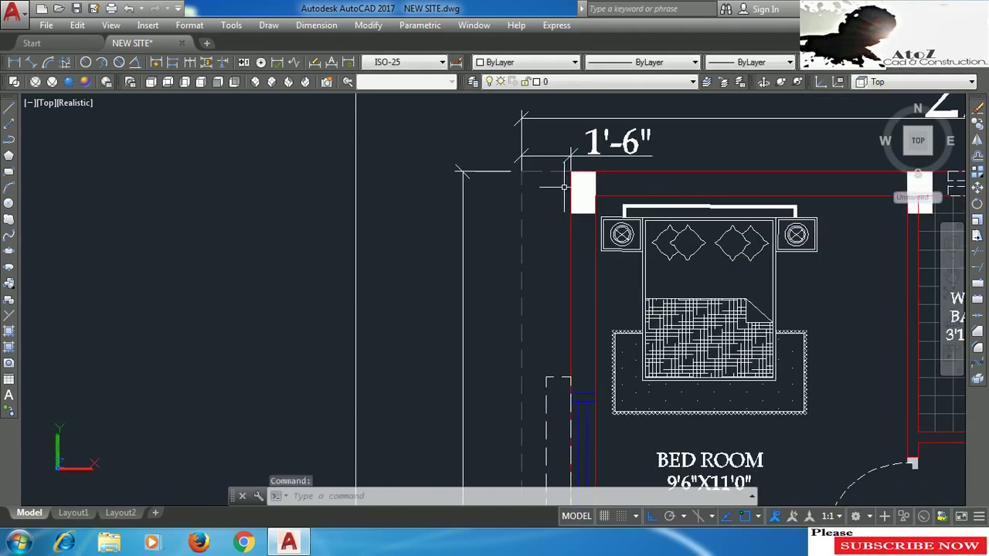
{"action": "scroll", "coordinate": [546, 268], "scroll_direction": "down", "scroll_amount": 2}
{"action": "mouse_move", "coordinate": [564, 368]}
{"action": "middle_mouse_down"}
{"action": "mouse_move", "coordinate": [537, 333]}
{"action": "mouse_move", "coordinate": [524, 283]}
{"action": "middle_mouse_up"}
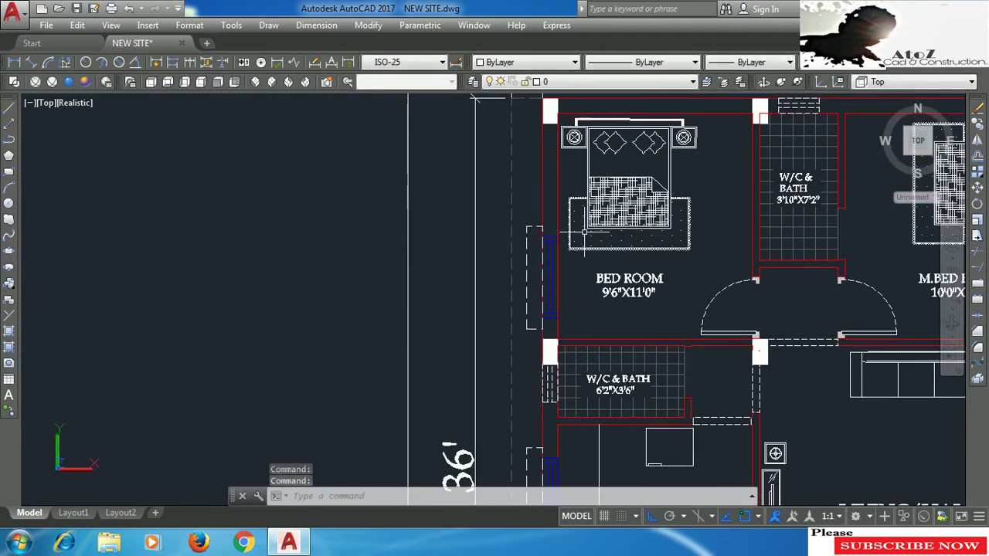
{"action": "scroll", "coordinate": [475, 188], "scroll_direction": "down", "scroll_amount": 5}
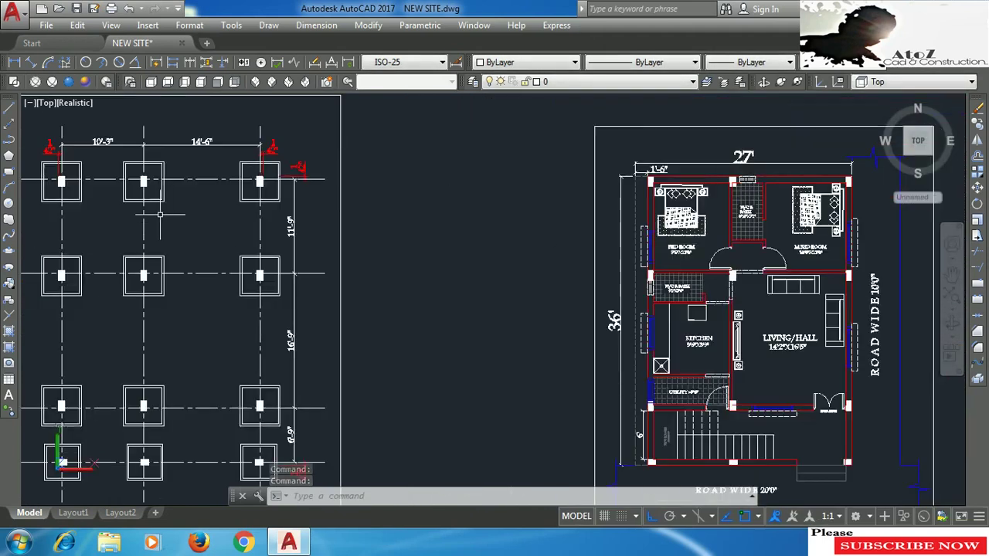
Step: Zoom in on the top row of footings around the 10'-3" and 14'-6" spacings
{"action": "middle_click_drag", "start_coordinate": [152, 214], "coordinate": [450, 306]}
{"action": "scroll", "coordinate": [401, 218], "scroll_direction": "up", "scroll_amount": 2}
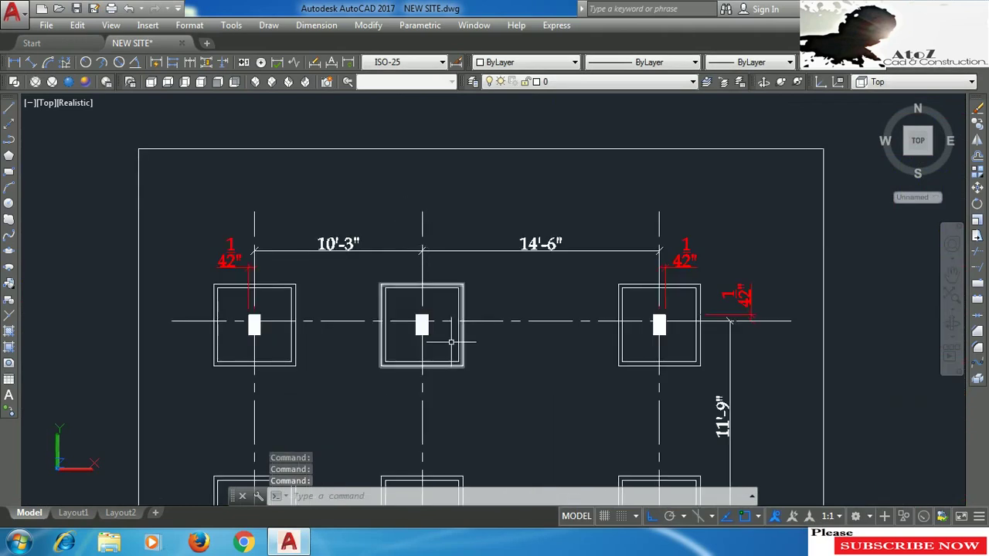
{"action": "scroll", "coordinate": [452, 344], "scroll_direction": "up", "scroll_amount": 2}
{"action": "middle_click_drag", "start_coordinate": [453, 344], "coordinate": [459, 361]}
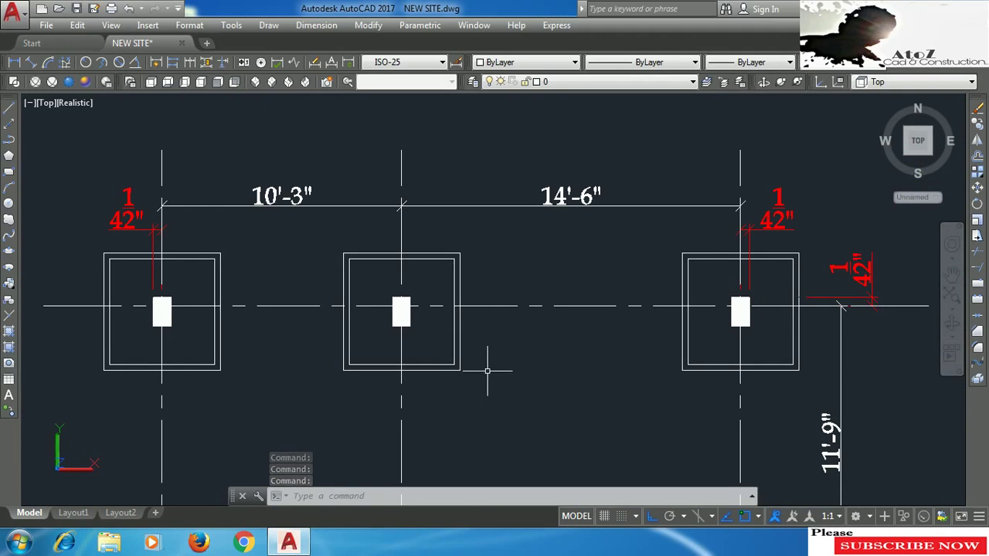
{"action": "scroll", "coordinate": [462, 267], "scroll_direction": "down", "scroll_amount": 4}
Step: Follow the right-hand 11'-9" vertical dimension down toward the 16'-9" spacing
{"action": "middle_click_drag", "start_coordinate": [562, 339], "coordinate": [490, 283]}
{"action": "scroll", "coordinate": [531, 237], "scroll_direction": "up", "scroll_amount": 5}
{"action": "scroll", "coordinate": [539, 247], "scroll_direction": "up", "scroll_amount": 2}
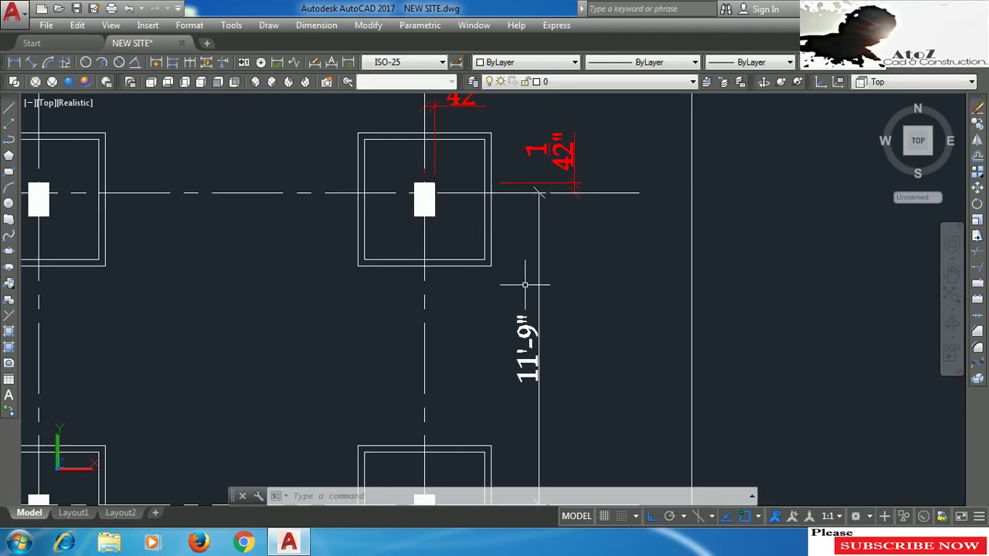
{"action": "middle_click_drag", "start_coordinate": [523, 283], "coordinate": [521, 207]}
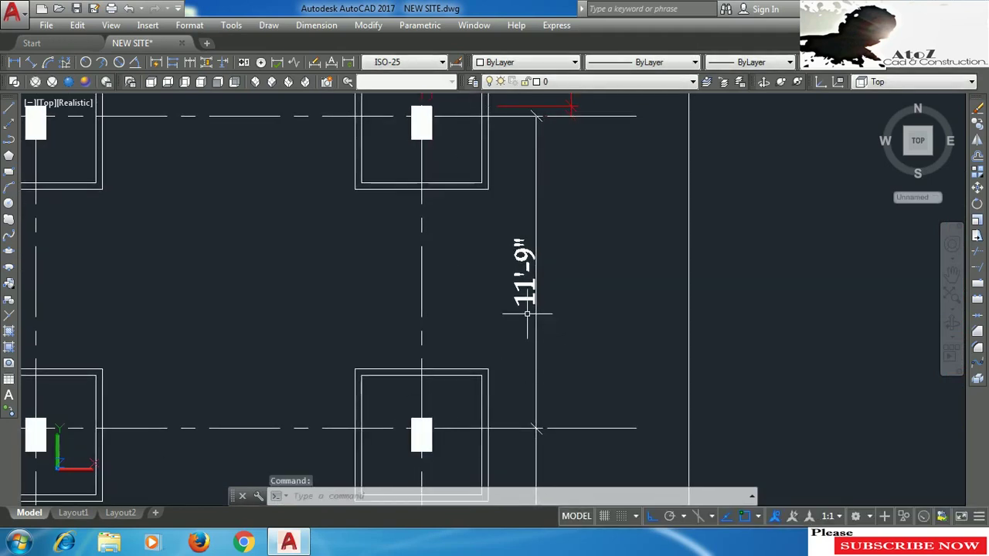
{"action": "scroll", "coordinate": [527, 301], "scroll_direction": "down", "scroll_amount": 3}
{"action": "middle_click_drag", "start_coordinate": [563, 376], "coordinate": [548, 306]}
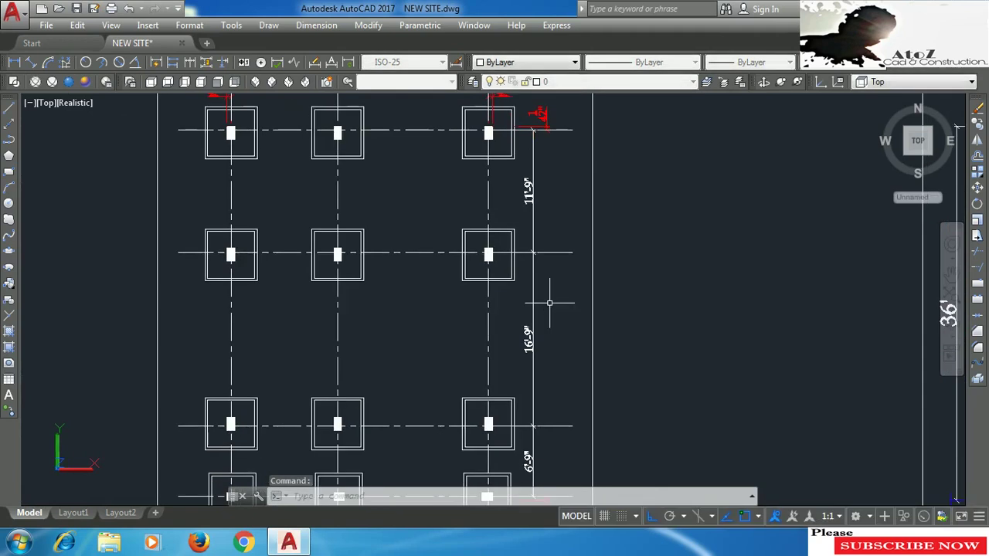
Step: Follow the dimension chain down through the 16'-9" and 6'-9" footing spacings
{"action": "scroll", "coordinate": [533, 347], "scroll_direction": "up", "scroll_amount": 2}
{"action": "scroll", "coordinate": [534, 347], "scroll_direction": "up", "scroll_amount": 3}
{"action": "scroll", "coordinate": [530, 343], "scroll_direction": "down", "scroll_amount": 1}
{"action": "scroll", "coordinate": [481, 375], "scroll_direction": "up", "scroll_amount": 1}
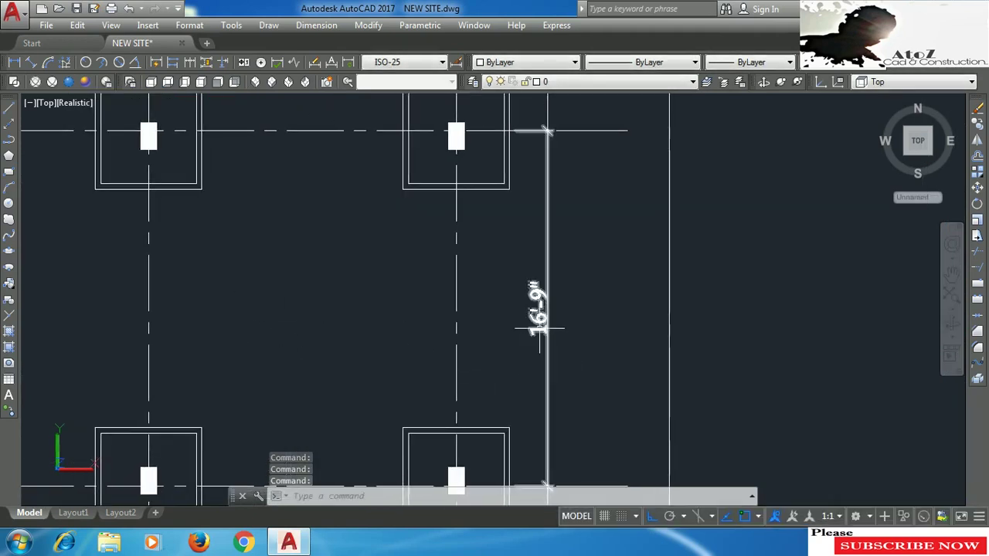
{"action": "middle_click_drag", "start_coordinate": [541, 392], "coordinate": [547, 324]}
{"action": "scroll", "coordinate": [548, 324], "scroll_direction": "down", "scroll_amount": 3}
{"action": "middle_click_drag", "start_coordinate": [521, 358], "coordinate": [452, 335]}
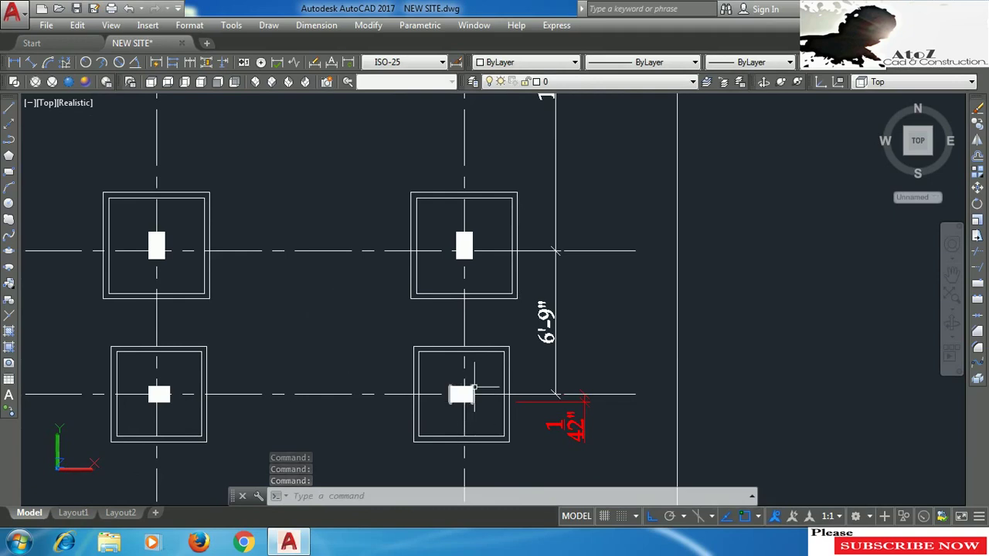
Step: Zoom in on the title and designer credit text below the center line plan
{"action": "scroll", "coordinate": [546, 350], "scroll_direction": "up", "scroll_amount": 2}
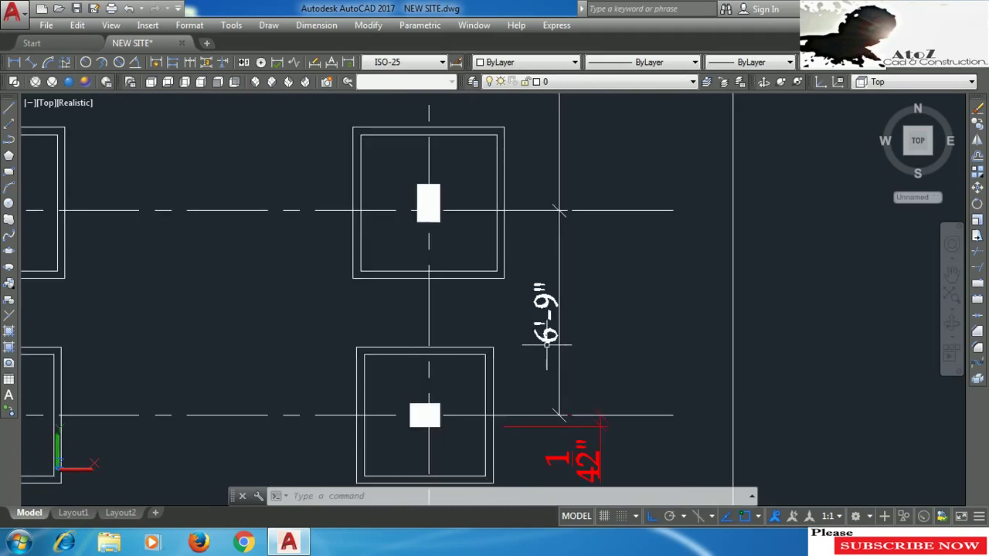
{"action": "scroll", "coordinate": [547, 348], "scroll_direction": "up", "scroll_amount": 2}
{"action": "scroll", "coordinate": [541, 386], "scroll_direction": "down", "scroll_amount": 4}
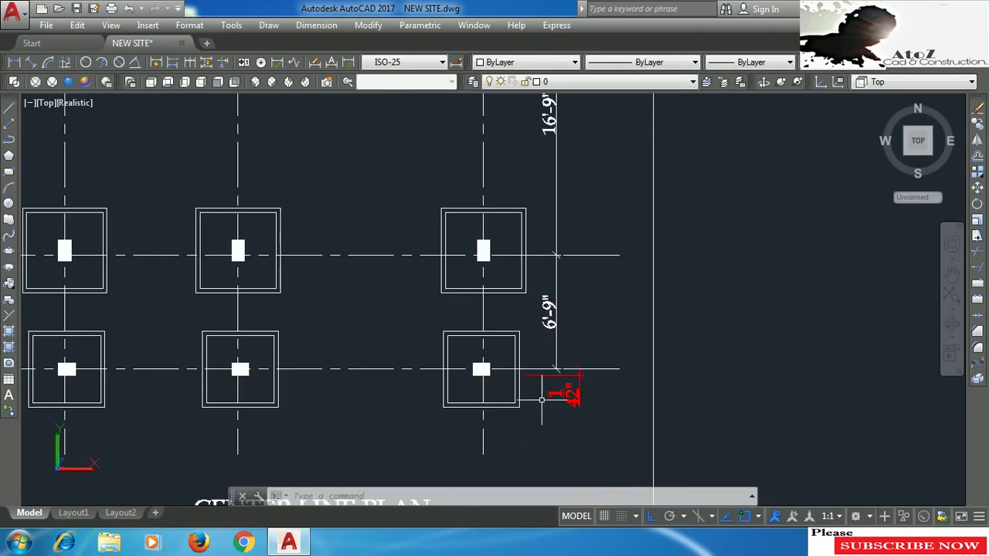
{"action": "scroll", "coordinate": [540, 394], "scroll_direction": "up", "scroll_amount": 3}
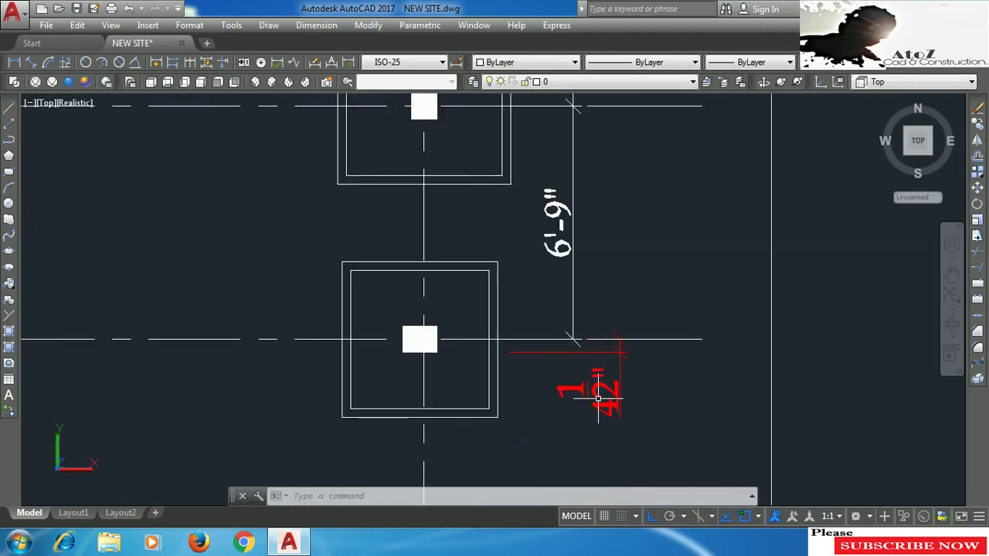
{"action": "scroll", "coordinate": [618, 347], "scroll_direction": "down", "scroll_amount": 5}
{"action": "scroll", "coordinate": [489, 429], "scroll_direction": "up", "scroll_amount": 1}
{"action": "scroll", "coordinate": [371, 452], "scroll_direction": "up", "scroll_amount": 2}
{"action": "scroll", "coordinate": [309, 456], "scroll_direction": "up", "scroll_amount": 3}
{"action": "scroll", "coordinate": [278, 456], "scroll_direction": "up", "scroll_amount": 2}
{"action": "middle_click_drag", "start_coordinate": [274, 454], "coordinate": [372, 426]}
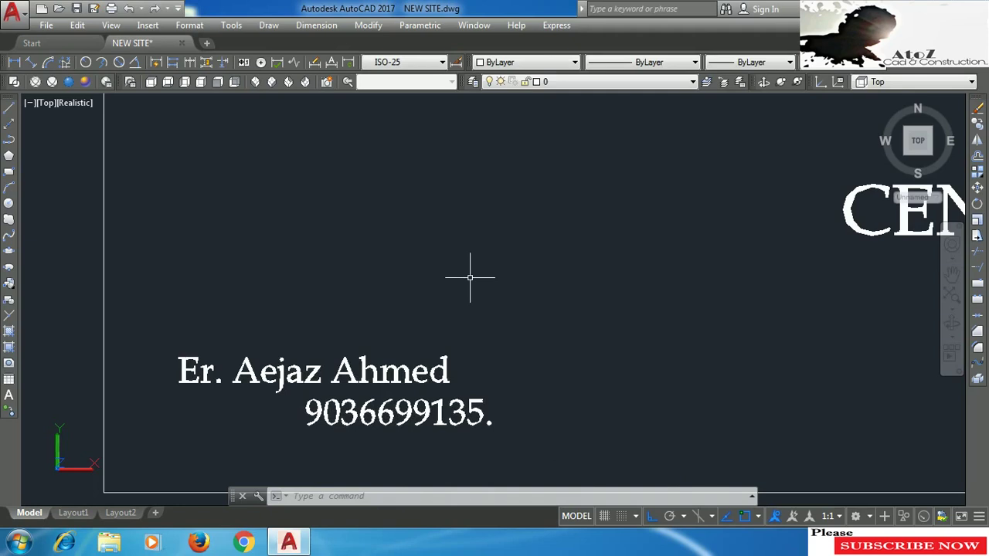
Step: Zoom out until the CENTER LINE PLAN and GROUND FLOOR PLAN sheets appear side by side
{"action": "scroll", "coordinate": [470, 277], "scroll_direction": "down", "scroll_amount": 5}
{"action": "scroll", "coordinate": [569, 302], "scroll_direction": "down", "scroll_amount": 3}
{"action": "scroll", "coordinate": [556, 324], "scroll_direction": "down", "scroll_amount": 3}
{"action": "scroll", "coordinate": [552, 347], "scroll_direction": "down", "scroll_amount": 2}
{"action": "key", "text": "Escape"}
Step: Center on the Center Line Plan, then zoom out to show the overlaid footing-on-floor-plan sheet
{"action": "scroll", "coordinate": [494, 330], "scroll_direction": "up", "scroll_amount": 2}
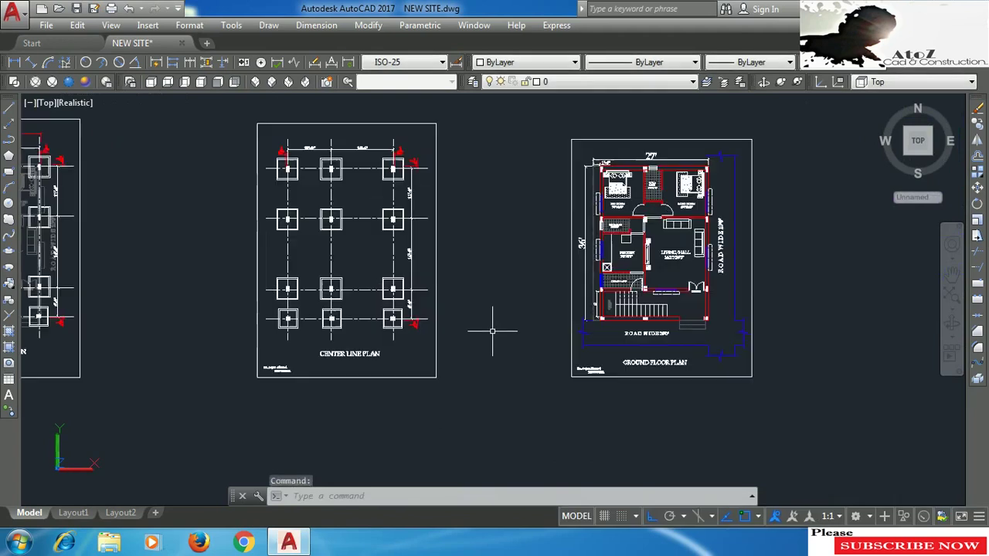
{"action": "left_click", "coordinate": [767, 124]}
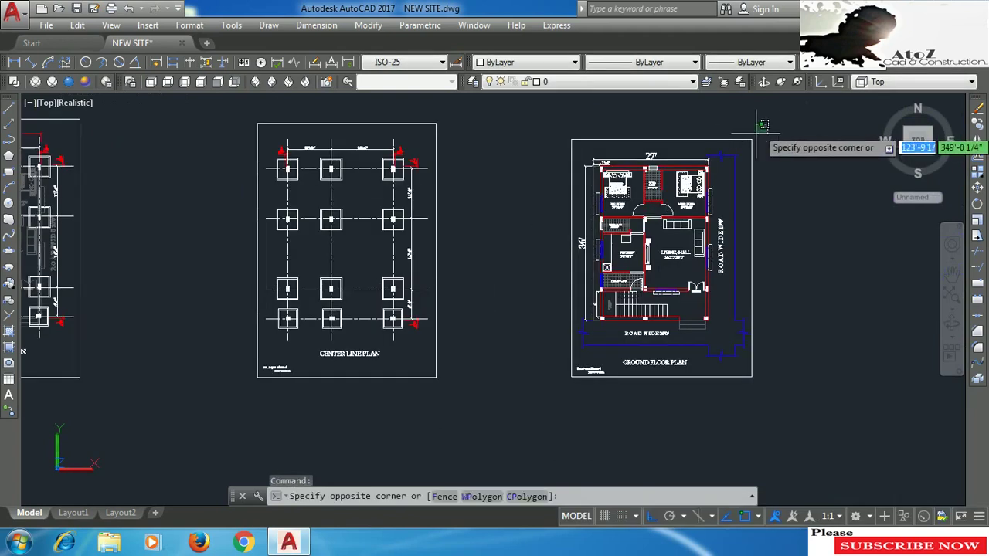
{"action": "left_click", "coordinate": [706, 159]}
{"action": "scroll", "coordinate": [294, 297], "scroll_direction": "up", "scroll_amount": 3}
{"action": "scroll", "coordinate": [294, 297], "scroll_direction": "up", "scroll_amount": 2}
{"action": "middle_click_drag", "start_coordinate": [324, 294], "coordinate": [353, 311]}
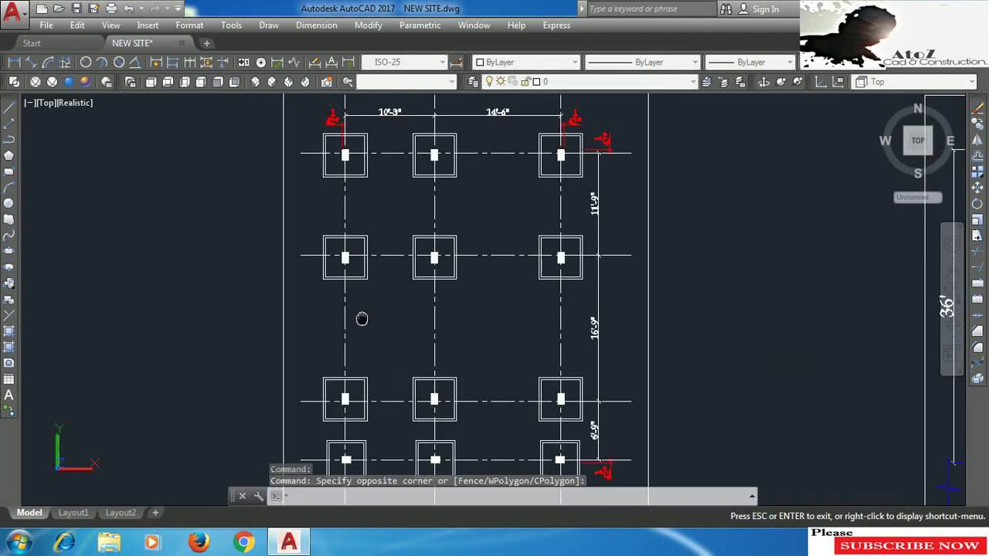
{"action": "left_click_drag", "start_coordinate": [362, 319], "coordinate": [360, 315]}
{"action": "key", "text": "Escape"}
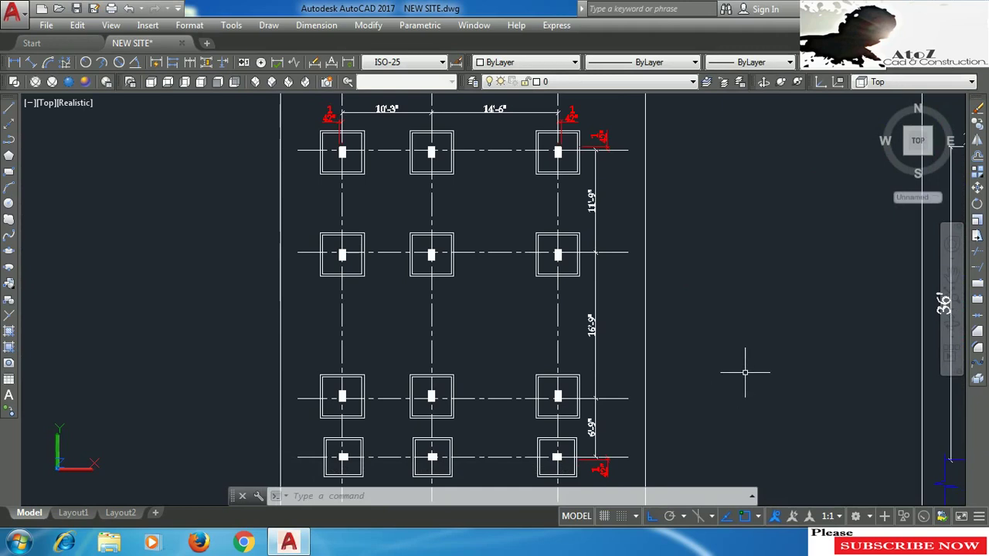
{"action": "scroll", "coordinate": [808, 329], "scroll_direction": "down", "scroll_amount": 4}
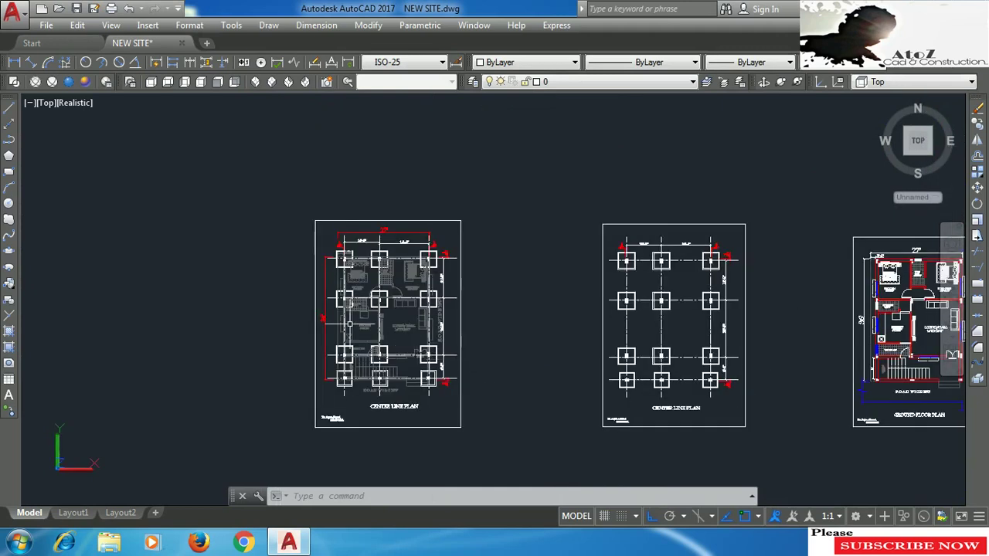
{"action": "scroll", "coordinate": [351, 322], "scroll_direction": "up", "scroll_amount": 5}
{"action": "scroll", "coordinate": [356, 321], "scroll_direction": "up", "scroll_amount": 2}
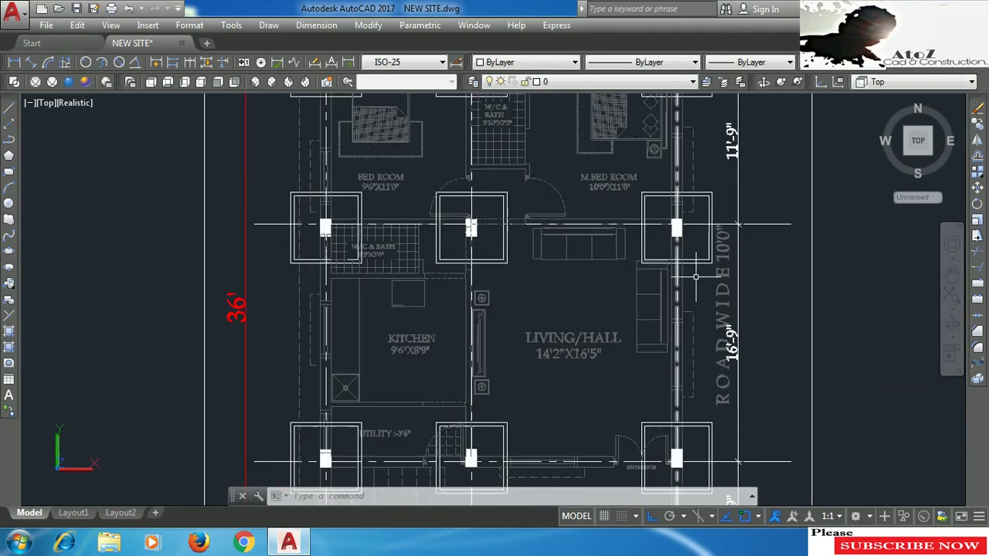
{"action": "scroll", "coordinate": [688, 237], "scroll_direction": "up", "scroll_amount": 2}
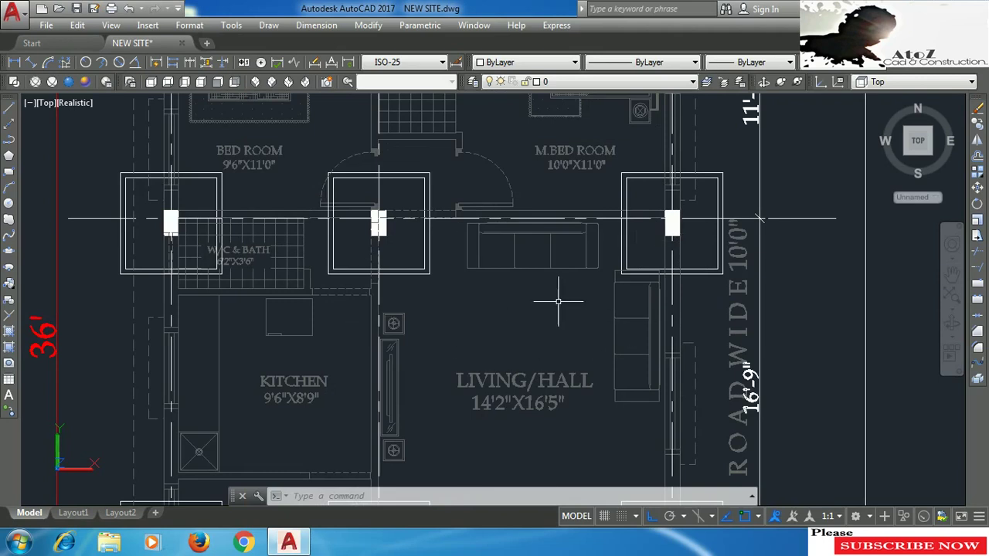
{"action": "middle_click_drag", "start_coordinate": [497, 376], "coordinate": [500, 268]}
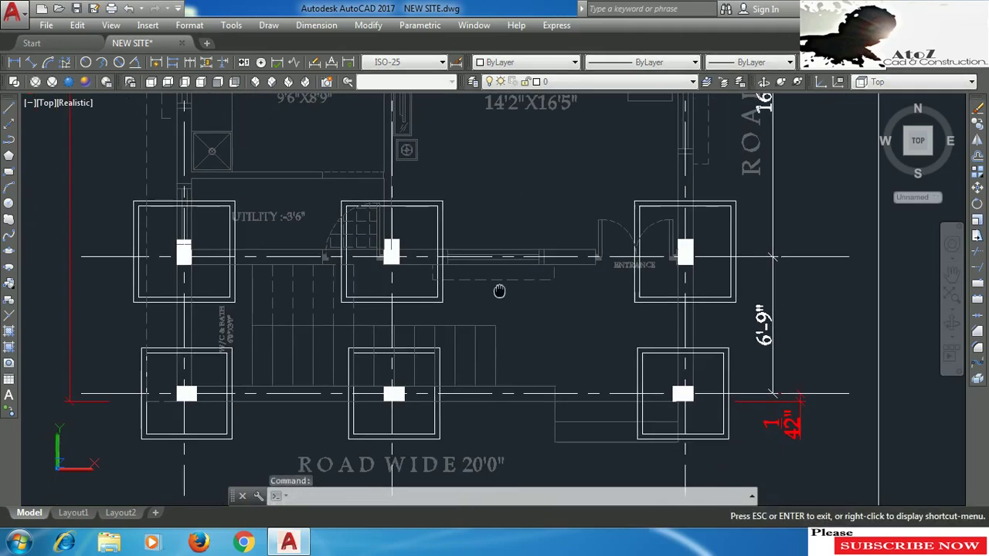
{"action": "key", "text": "Escape"}
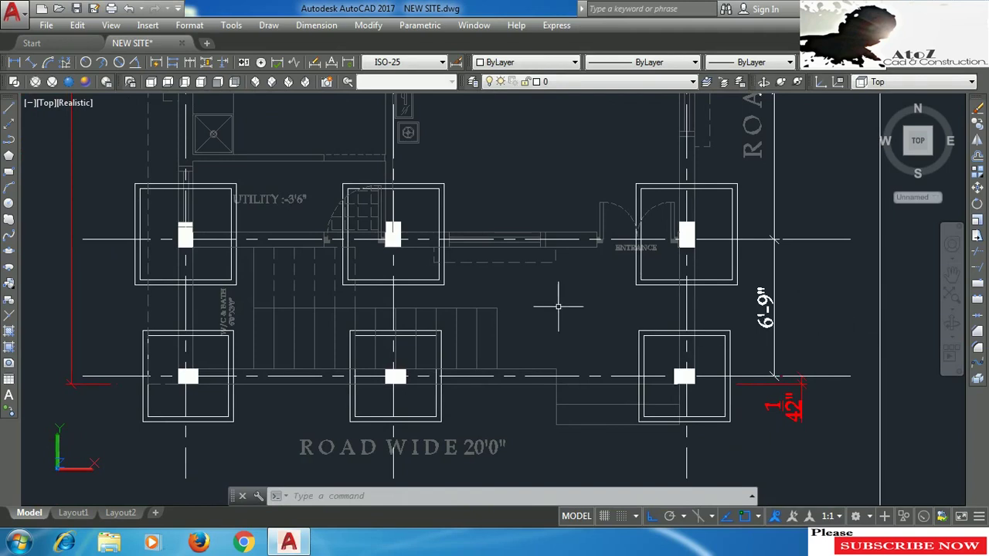
{"action": "middle_click_drag", "start_coordinate": [579, 302], "coordinate": [567, 407]}
{"action": "middle_click_drag", "start_coordinate": [579, 275], "coordinate": [569, 347]}
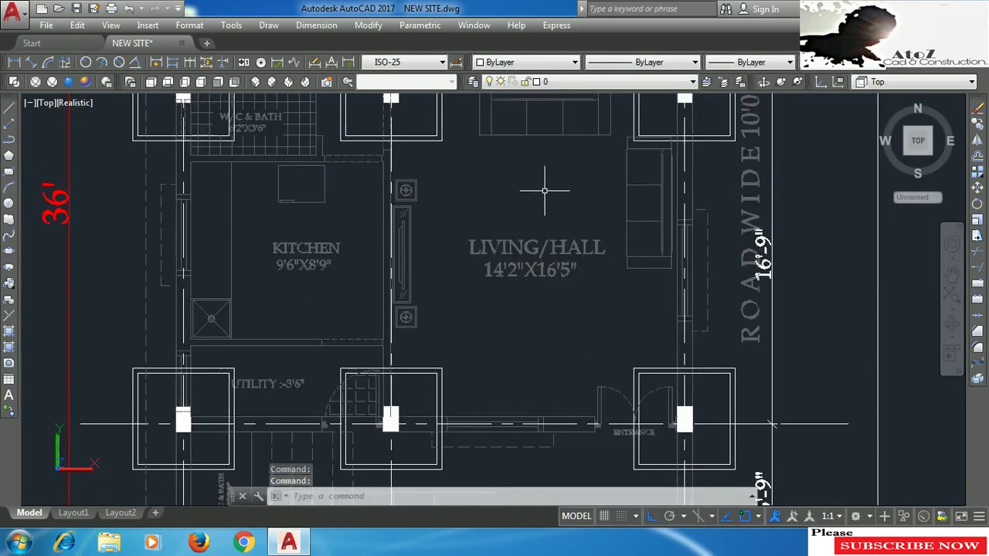
{"action": "middle_click_drag", "start_coordinate": [545, 192], "coordinate": [544, 255]}
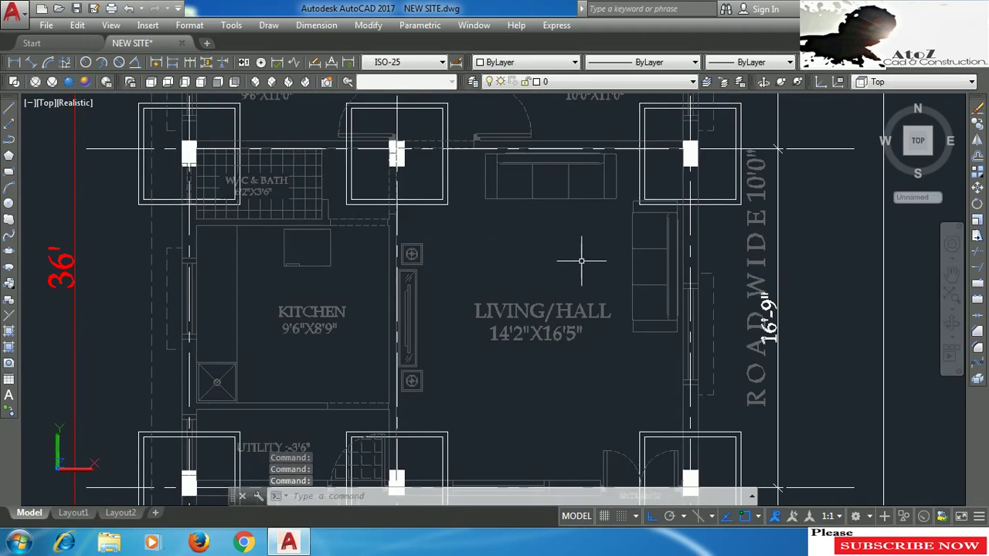
{"action": "mouse_move", "coordinate": [576, 260]}
{"action": "middle_mouse_down"}
{"action": "mouse_move", "coordinate": [567, 280]}
{"action": "mouse_move", "coordinate": [567, 482]}
{"action": "middle_mouse_up"}
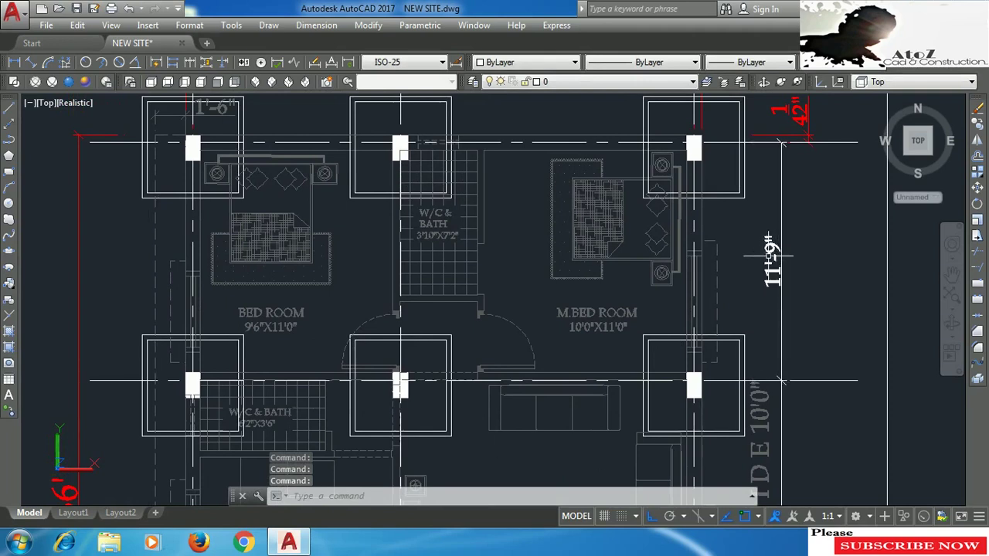
{"action": "scroll", "coordinate": [585, 209], "scroll_direction": "down", "scroll_amount": 2}
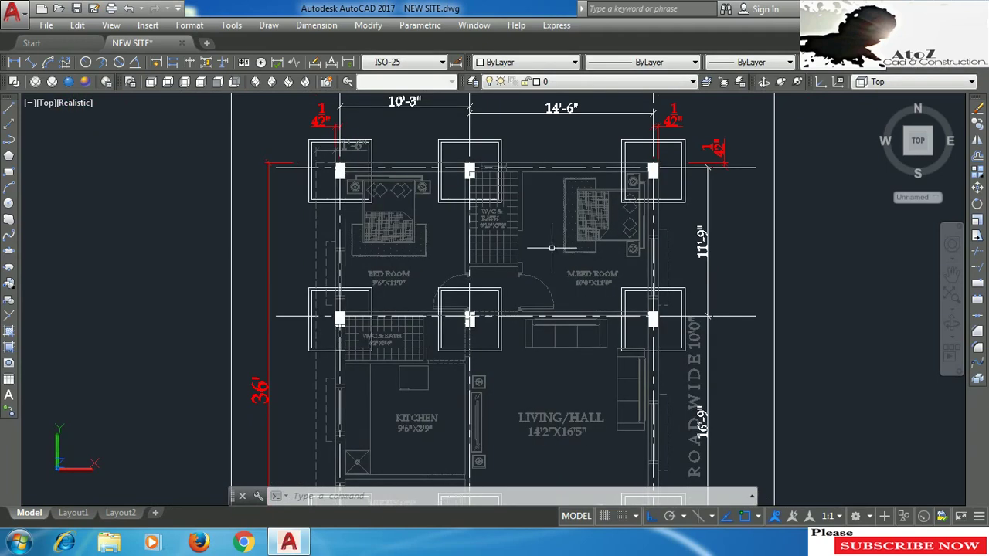
{"action": "scroll", "coordinate": [552, 248], "scroll_direction": "down", "scroll_amount": 4}
{"action": "scroll", "coordinate": [685, 309], "scroll_direction": "down", "scroll_amount": 2}
{"action": "middle_click_drag", "start_coordinate": [846, 350], "coordinate": [786, 362]}
{"action": "mouse_move", "coordinate": [786, 362]}
{"action": "left_mouse_down"}
{"action": "mouse_move", "coordinate": [621, 333]}
{"action": "mouse_move", "coordinate": [606, 339]}
{"action": "left_mouse_up"}
{"action": "key", "text": "Escape"}
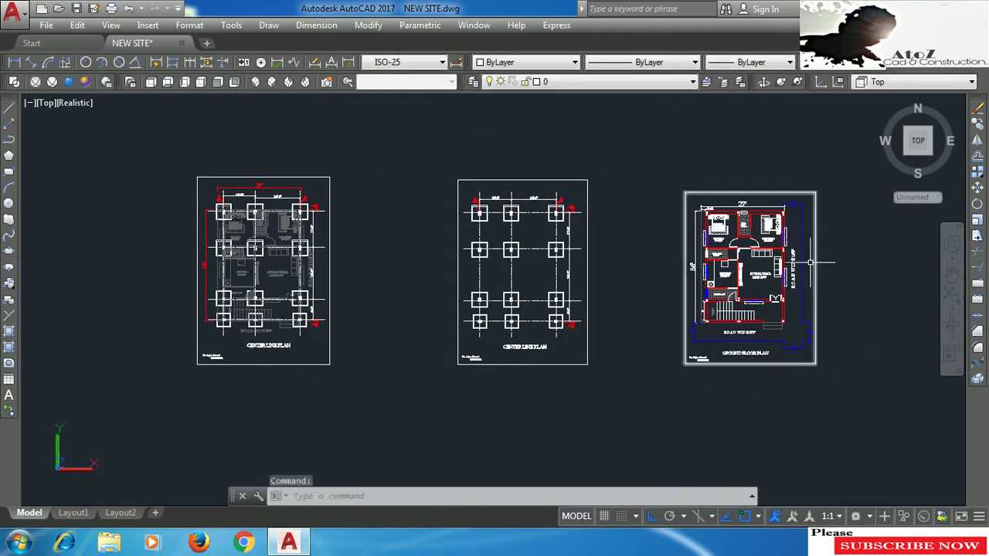
Step: Zoom in on the designer's credit below the GROUND FLOOR title and switch to 2D Wireframe
{"action": "scroll", "coordinate": [811, 263], "scroll_direction": "up", "scroll_amount": 3}
{"action": "scroll", "coordinate": [745, 319], "scroll_direction": "up", "scroll_amount": 3}
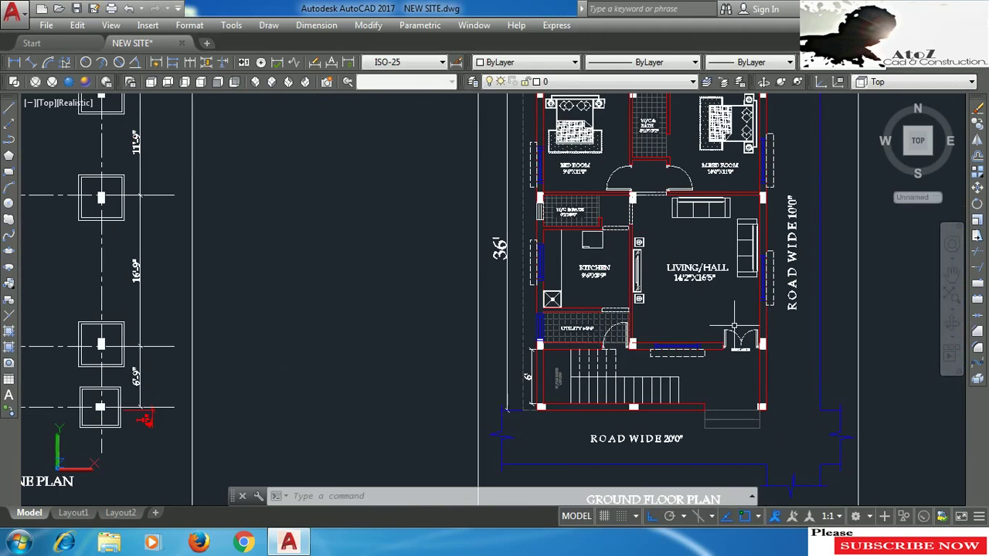
{"action": "middle_click_drag", "start_coordinate": [734, 327], "coordinate": [734, 204]}
{"action": "scroll", "coordinate": [490, 408], "scroll_direction": "up", "scroll_amount": 5}
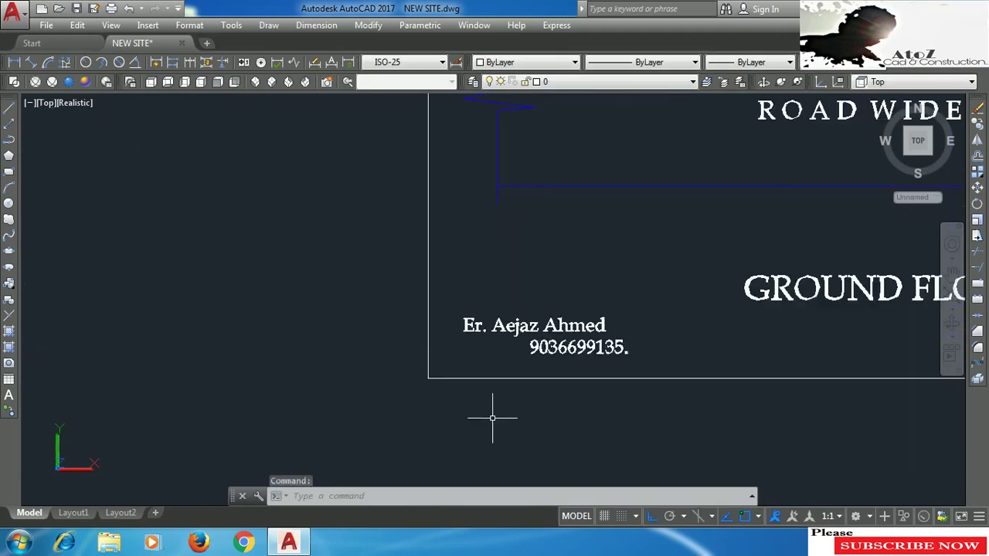
{"action": "scroll", "coordinate": [614, 340], "scroll_direction": "up", "scroll_amount": 3}
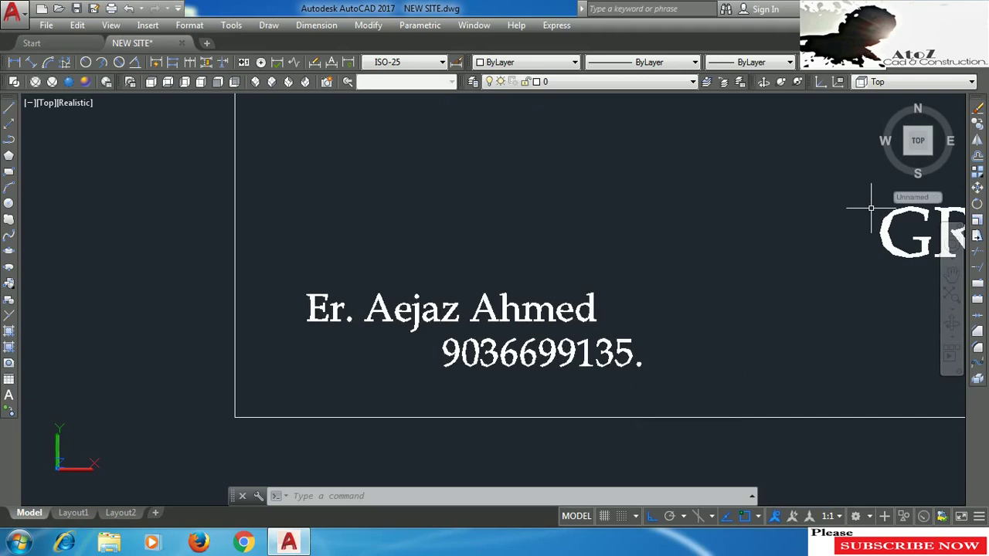
{"action": "left_click", "coordinate": [13, 82]}
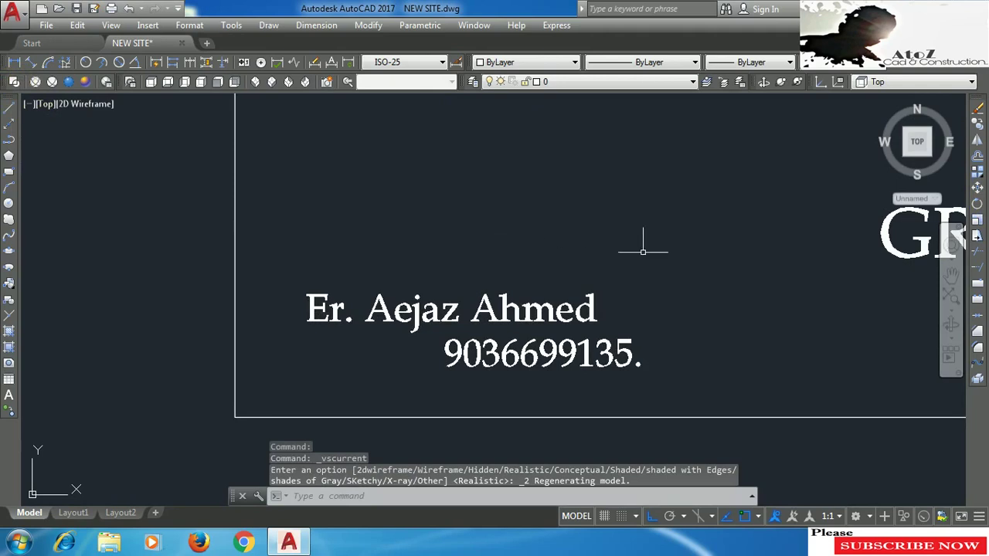
Step: Pan the 2D Wireframe view slightly left to frame the credit text under the partial 'GRO' heading
{"action": "middle_click_drag", "start_coordinate": [682, 271], "coordinate": [626, 273]}
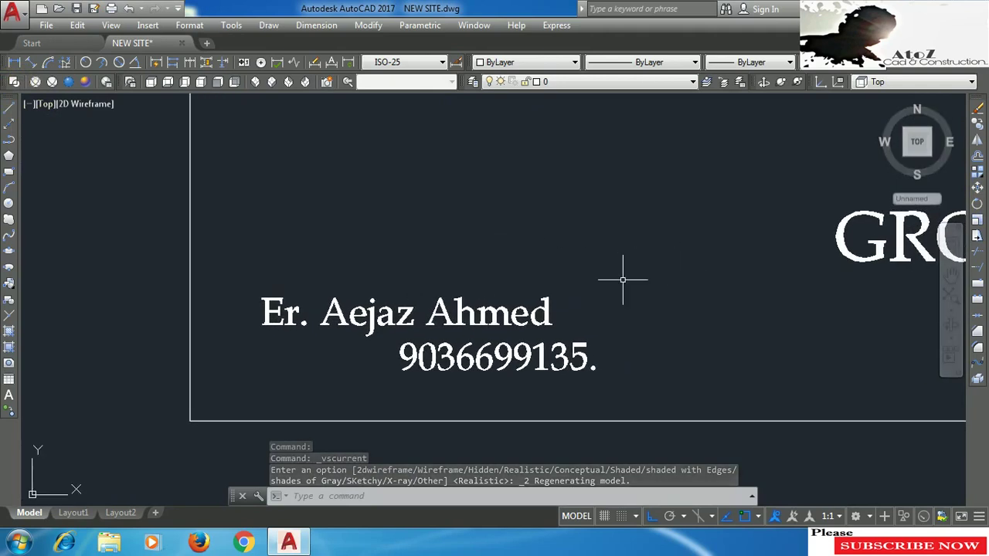